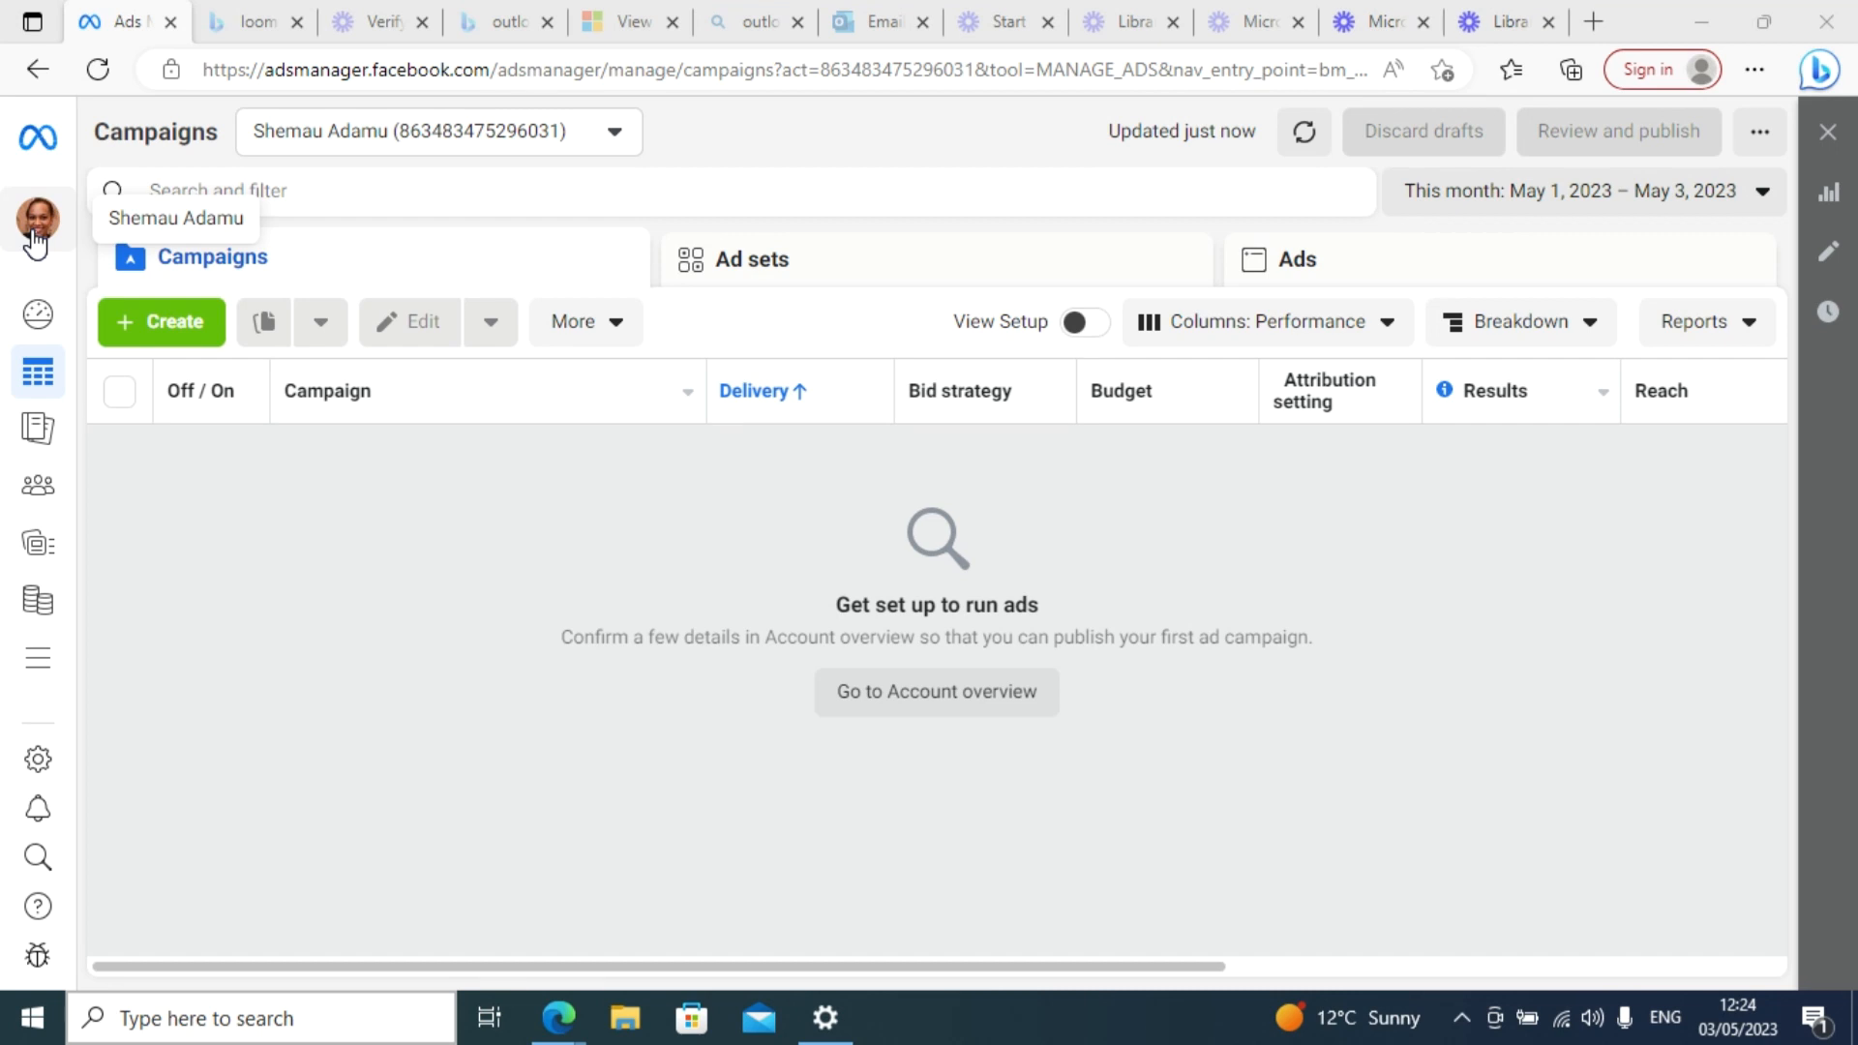
Step: Open Events Manager from the full list of Meta business tools
mouse_move(39, 247)
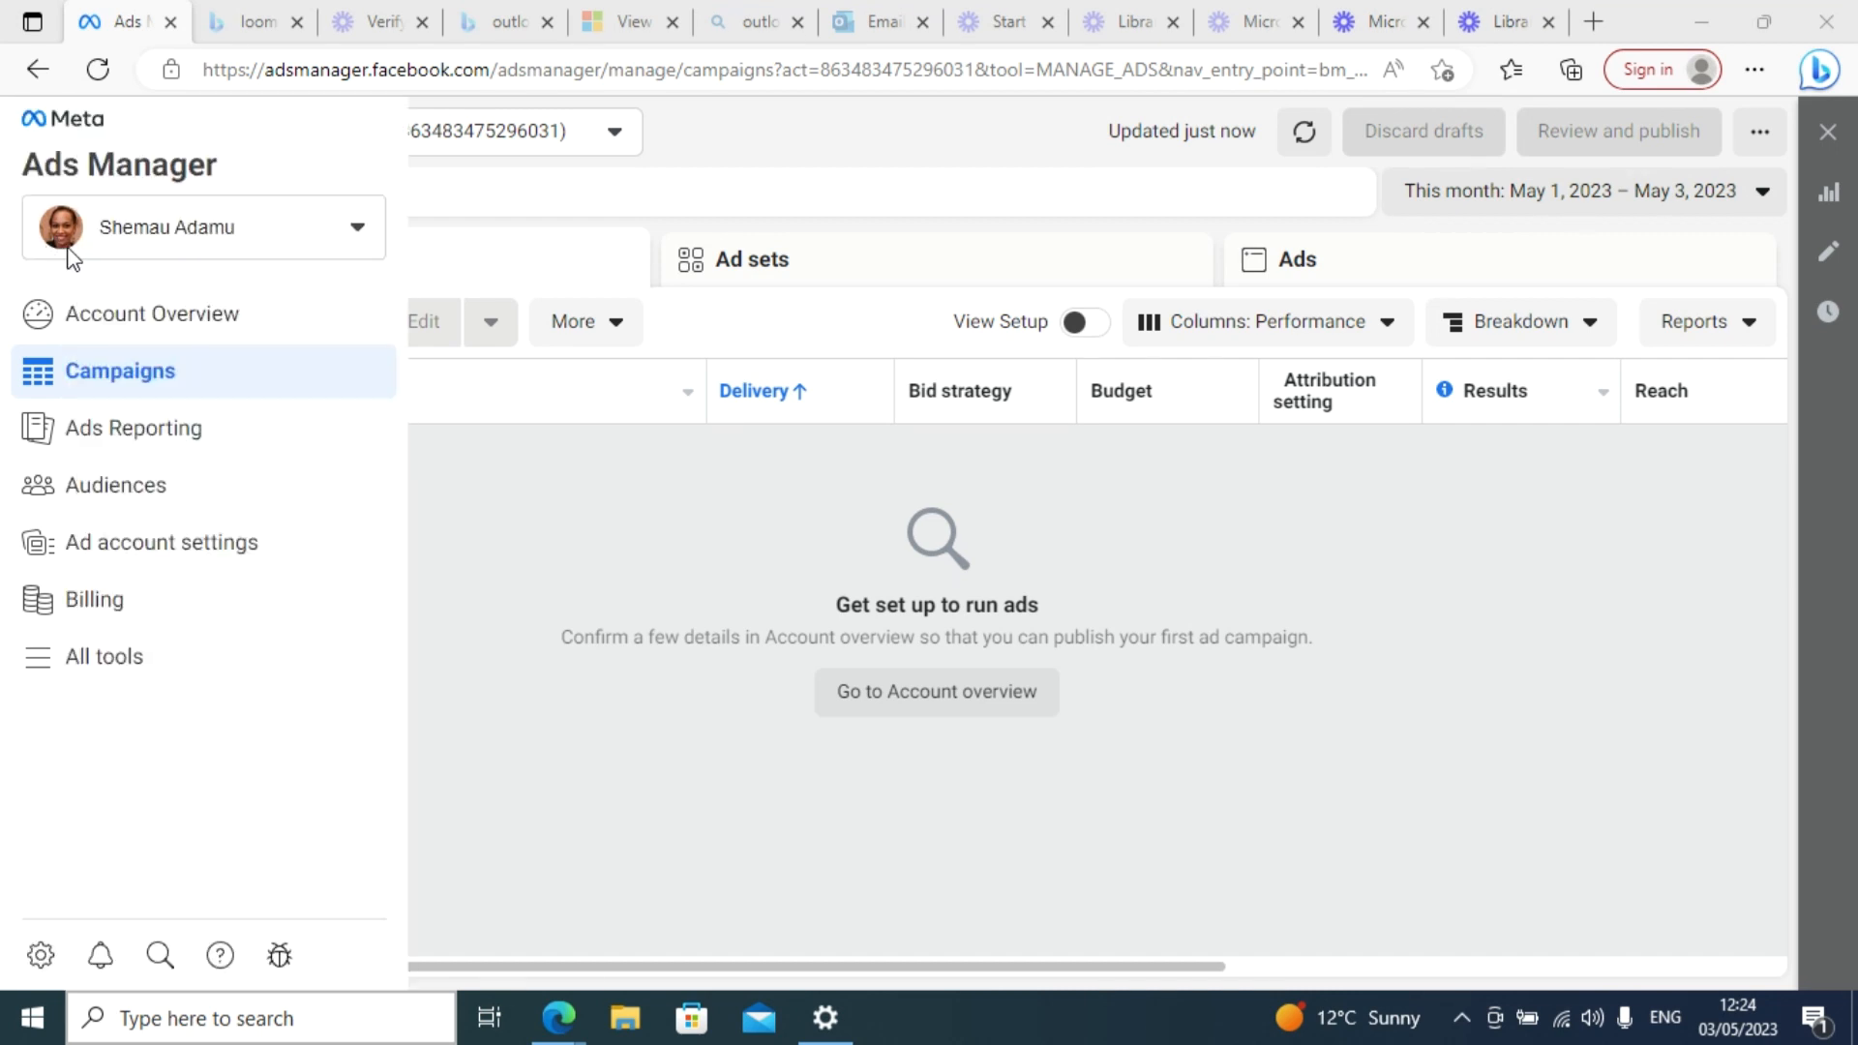
left_click(86, 663)
left_click(69, 657)
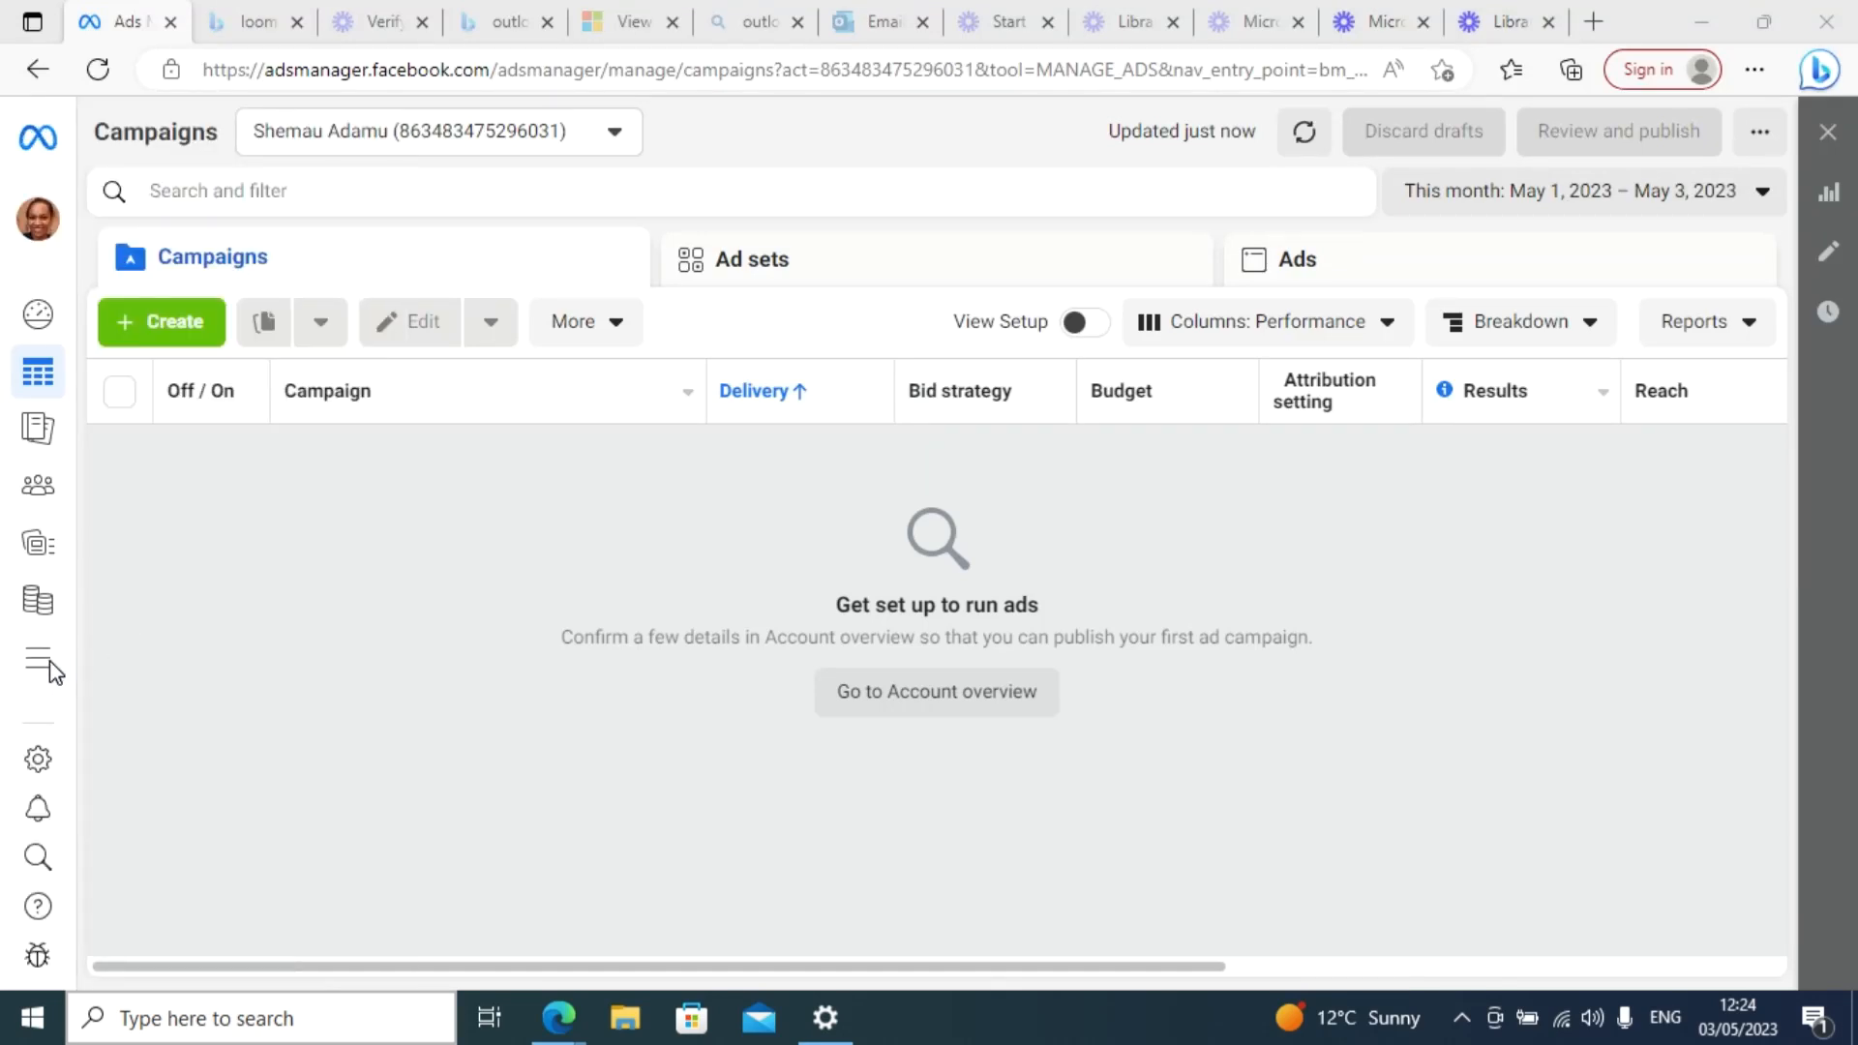
left_click(1764, 21)
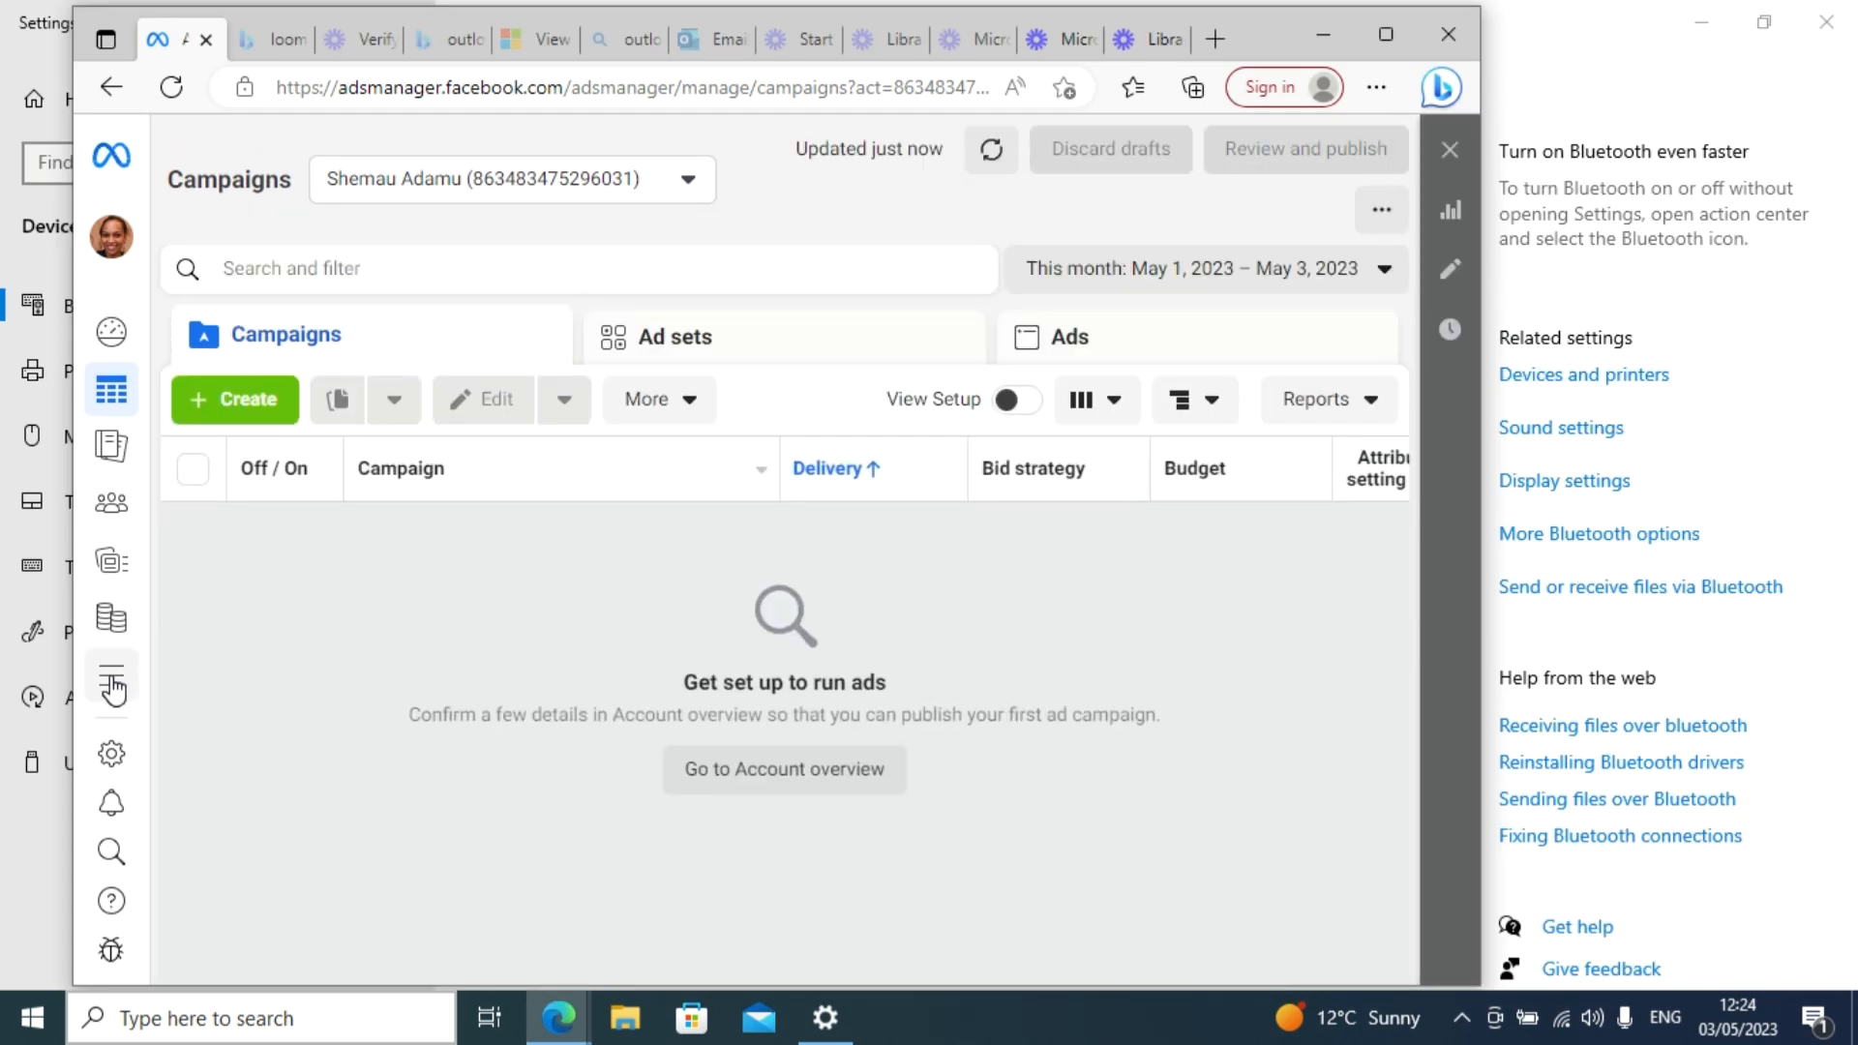
mouse_move(113, 689)
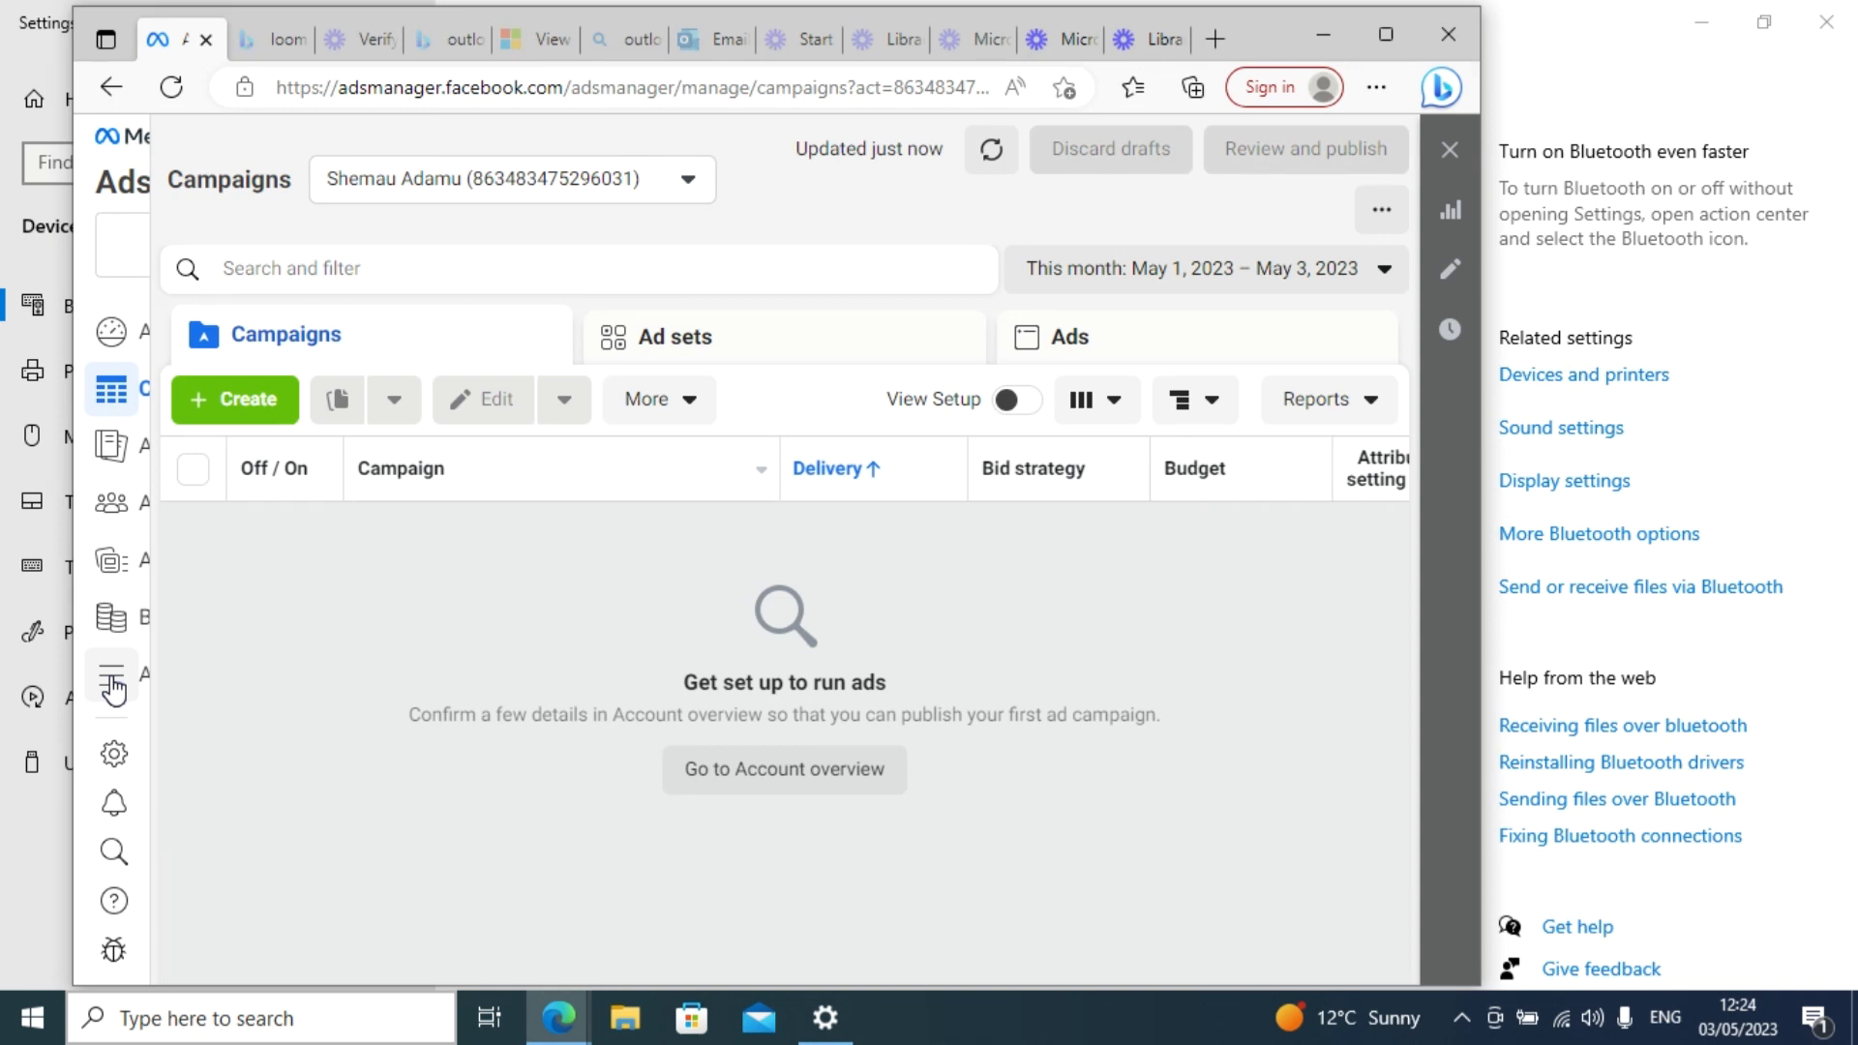
left_click(113, 690)
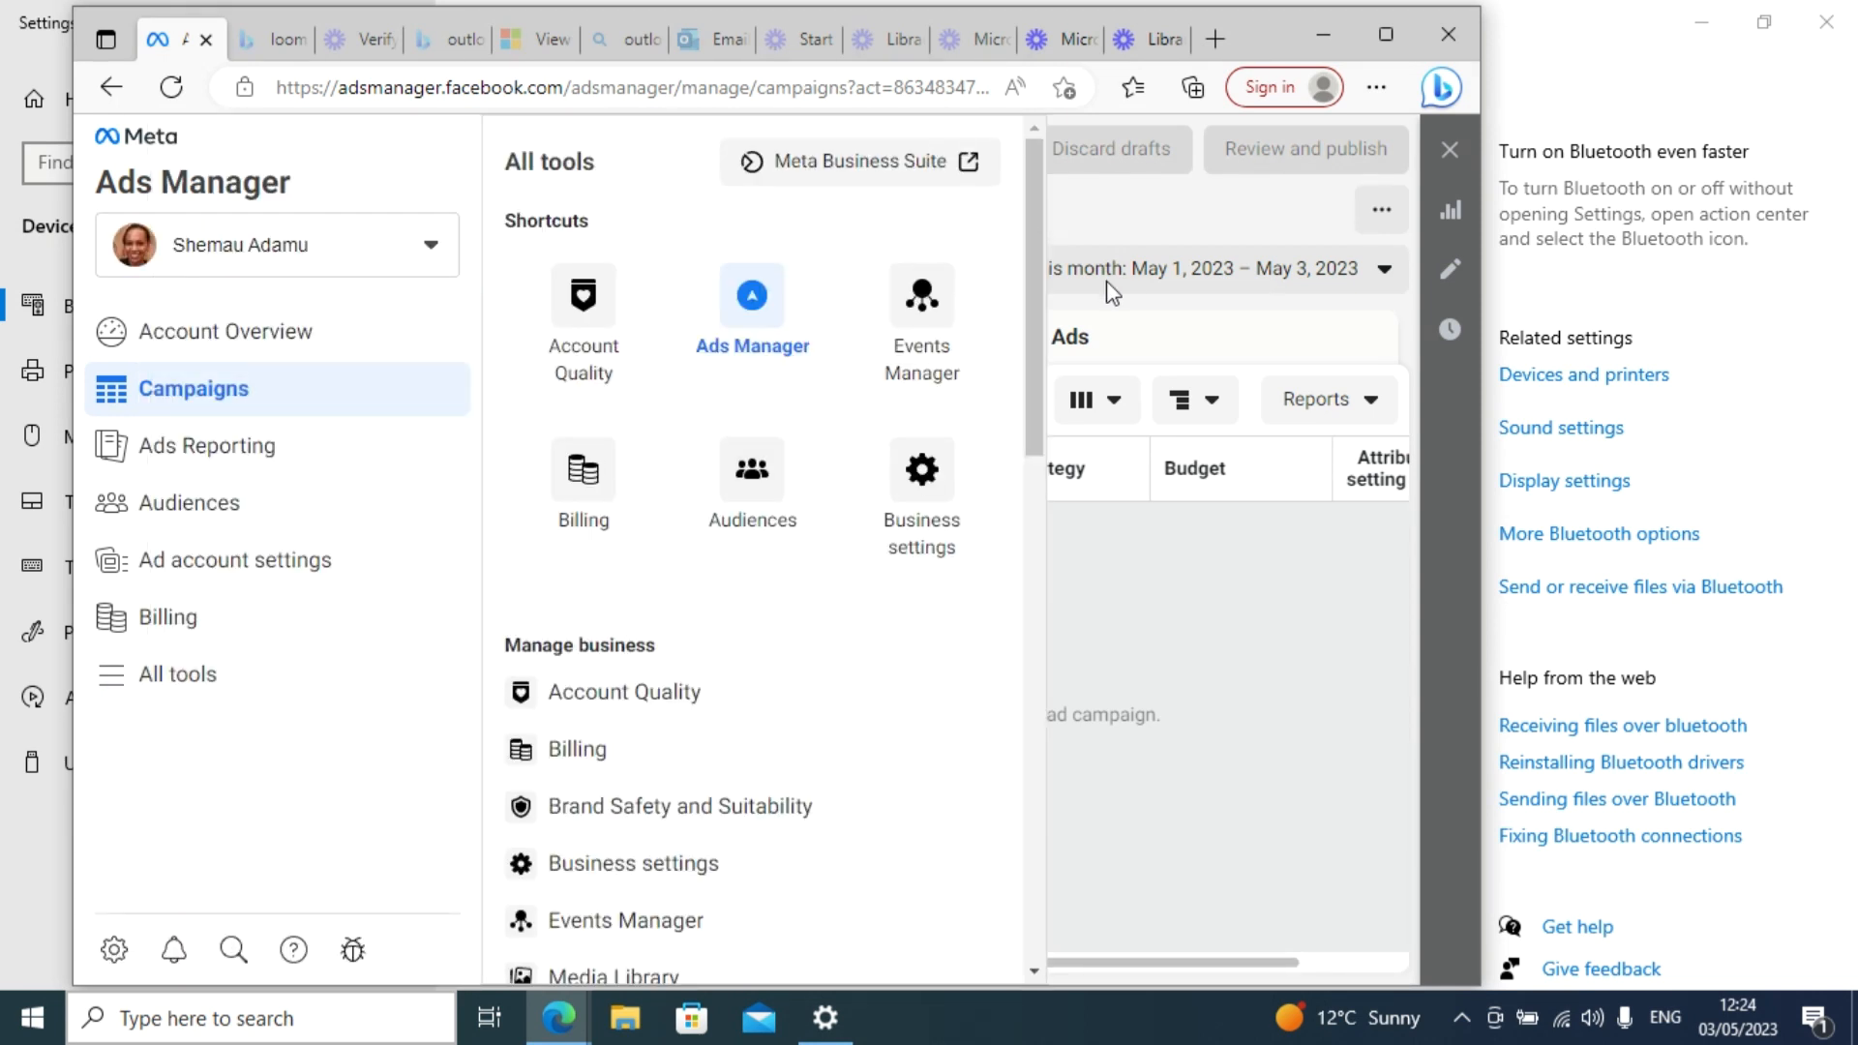
left_click(929, 380)
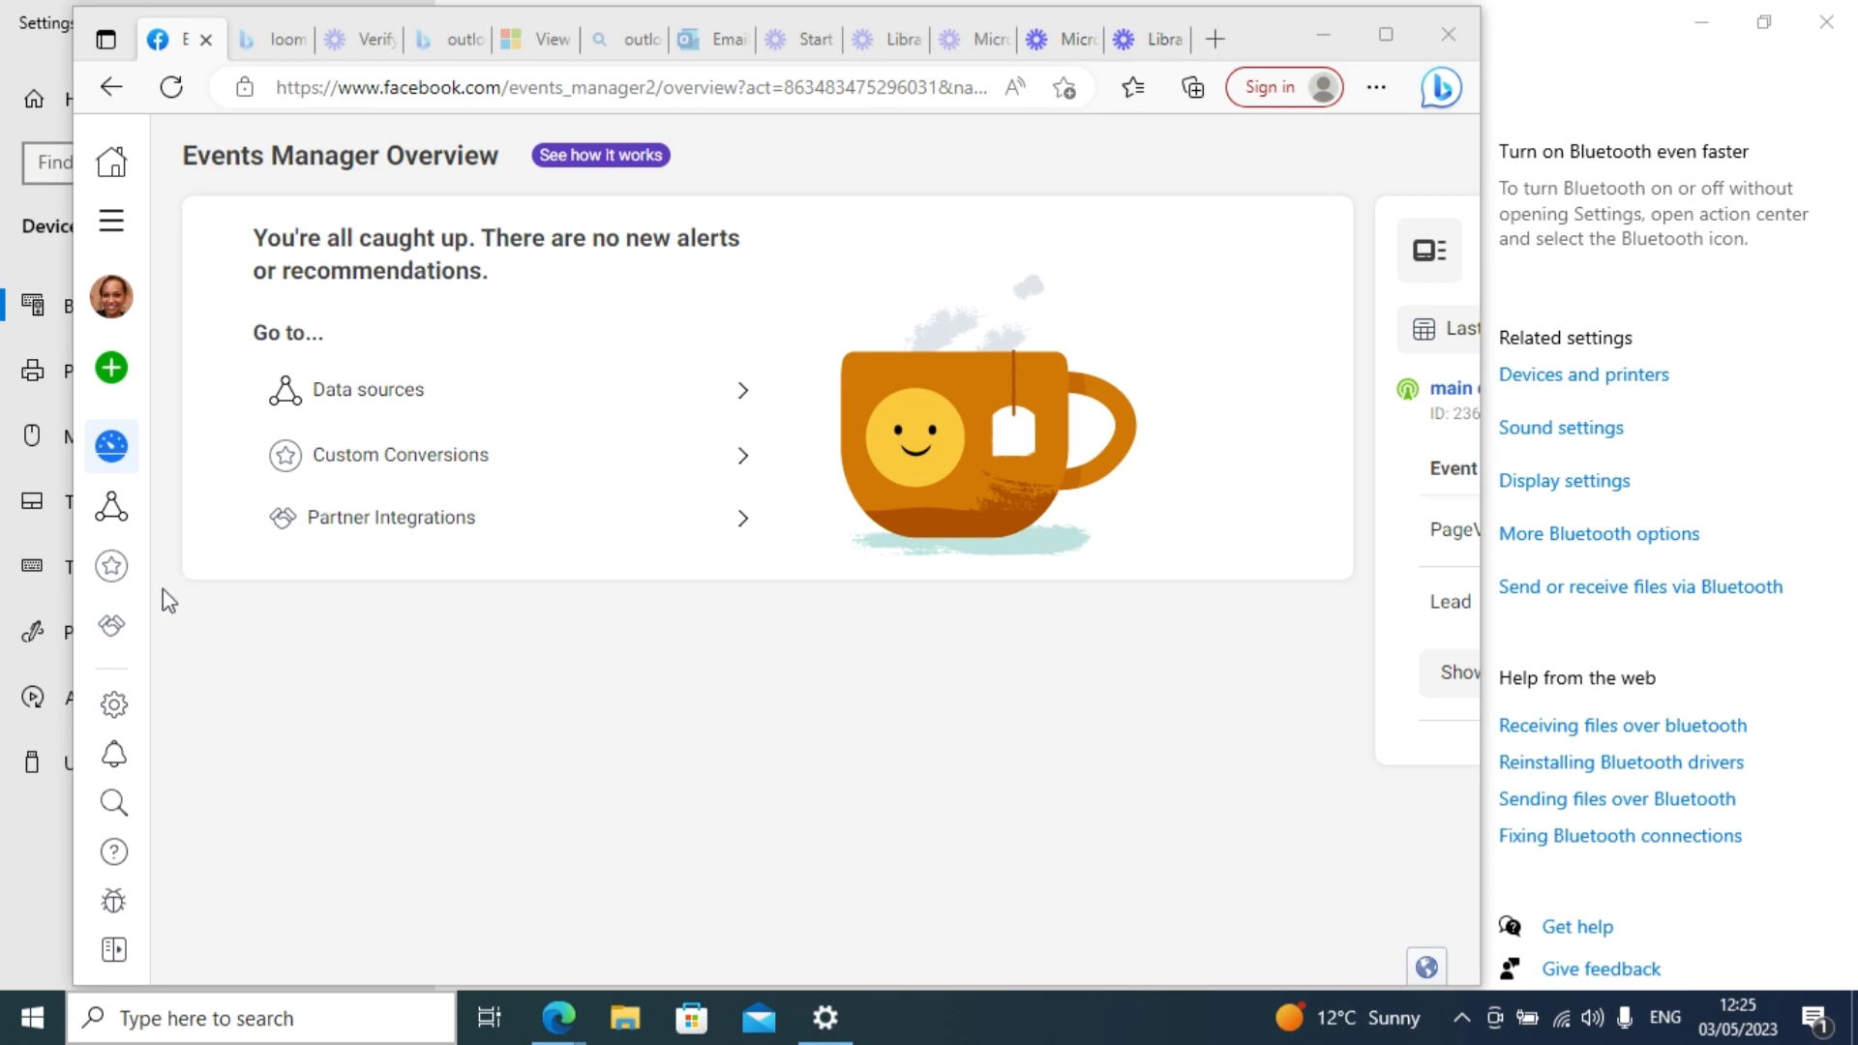
Step: Go to the Custom Conversions page of Events Manager and view it in a maximized browser window
mouse_move(132, 497)
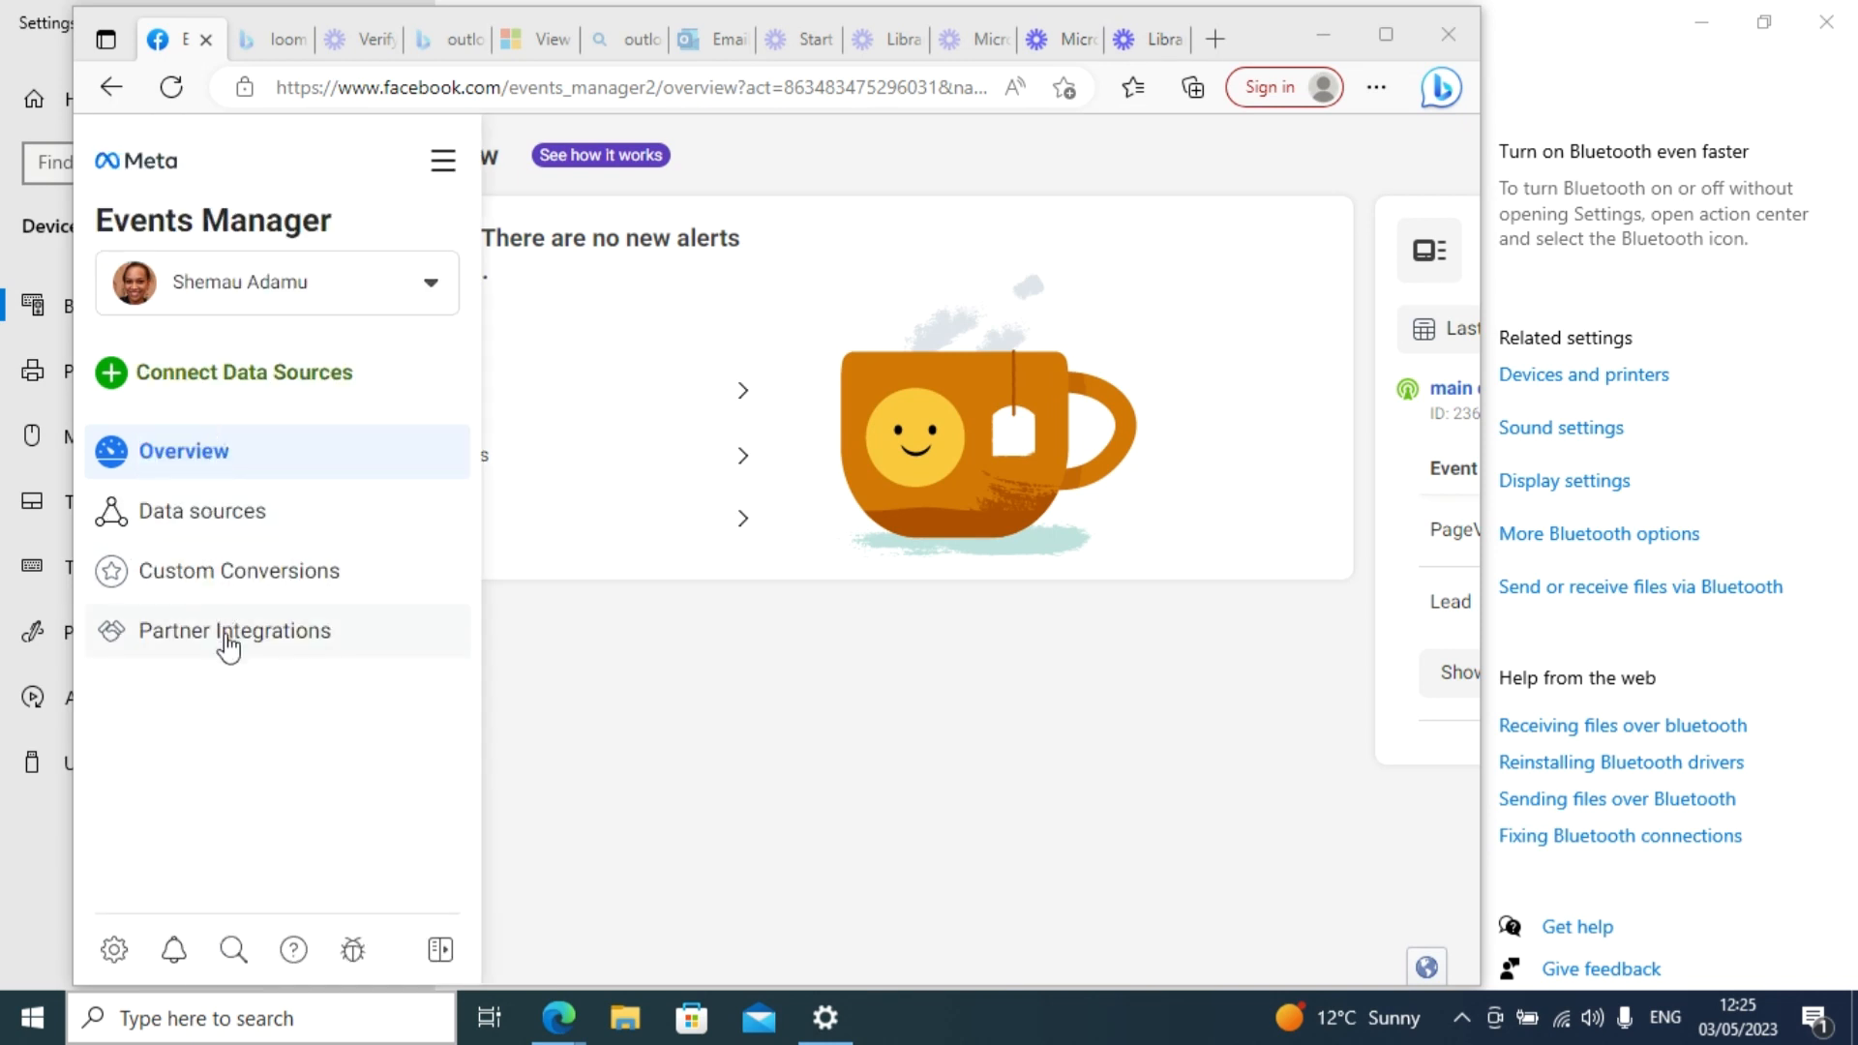
left_click(270, 582)
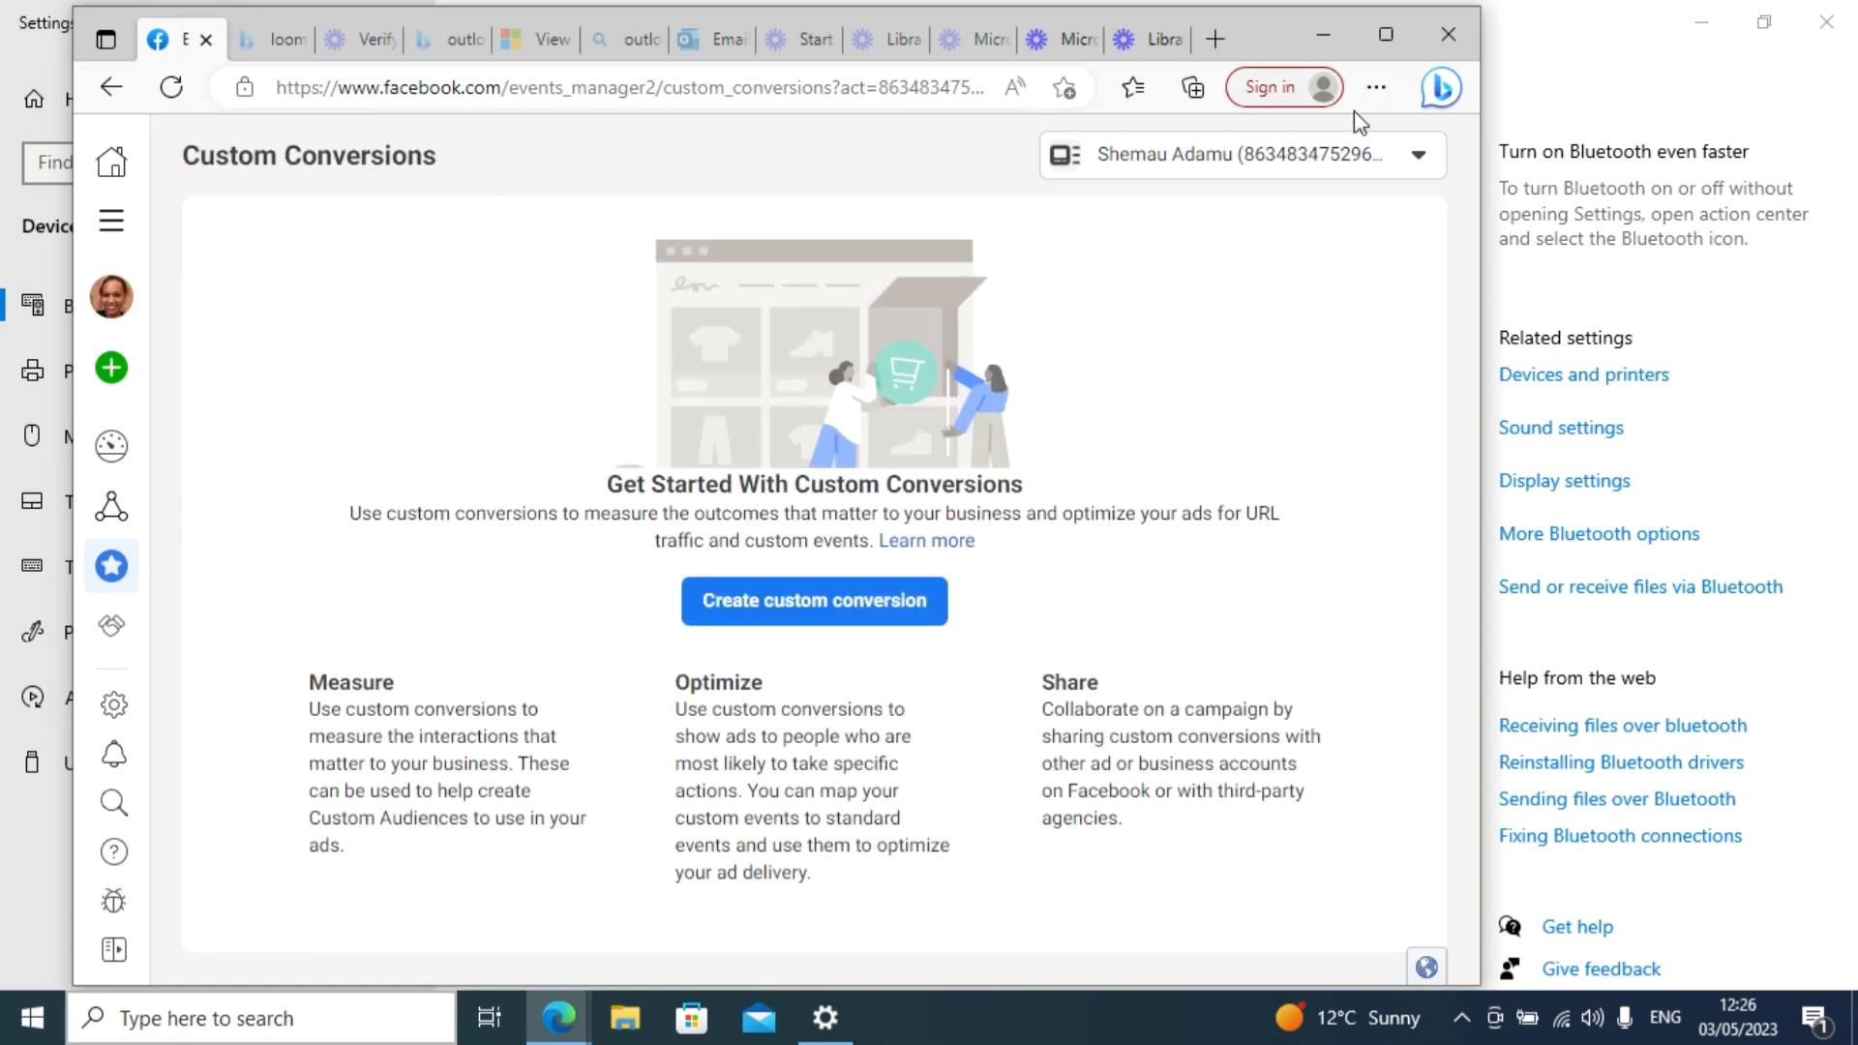
left_click(1386, 37)
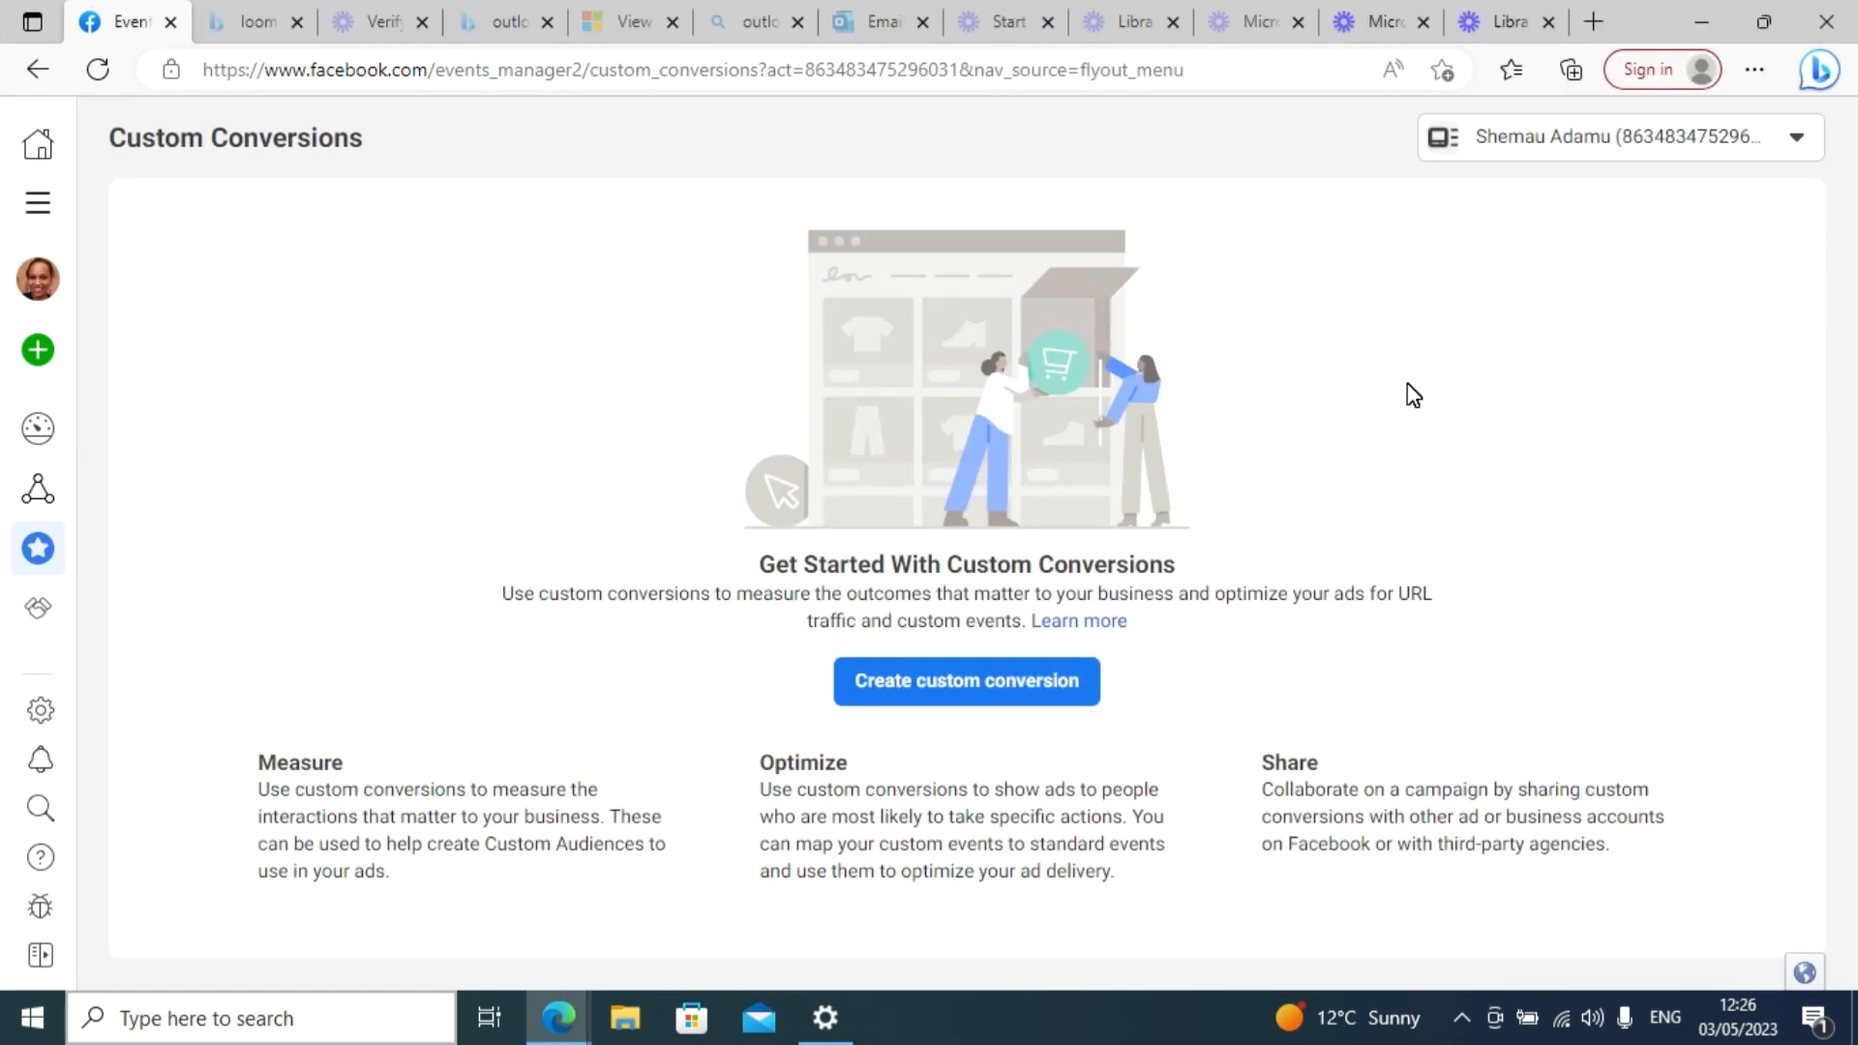
Step: Start a new custom conversion and enter a person's first name as its name
left_click(949, 685)
left_click(950, 685)
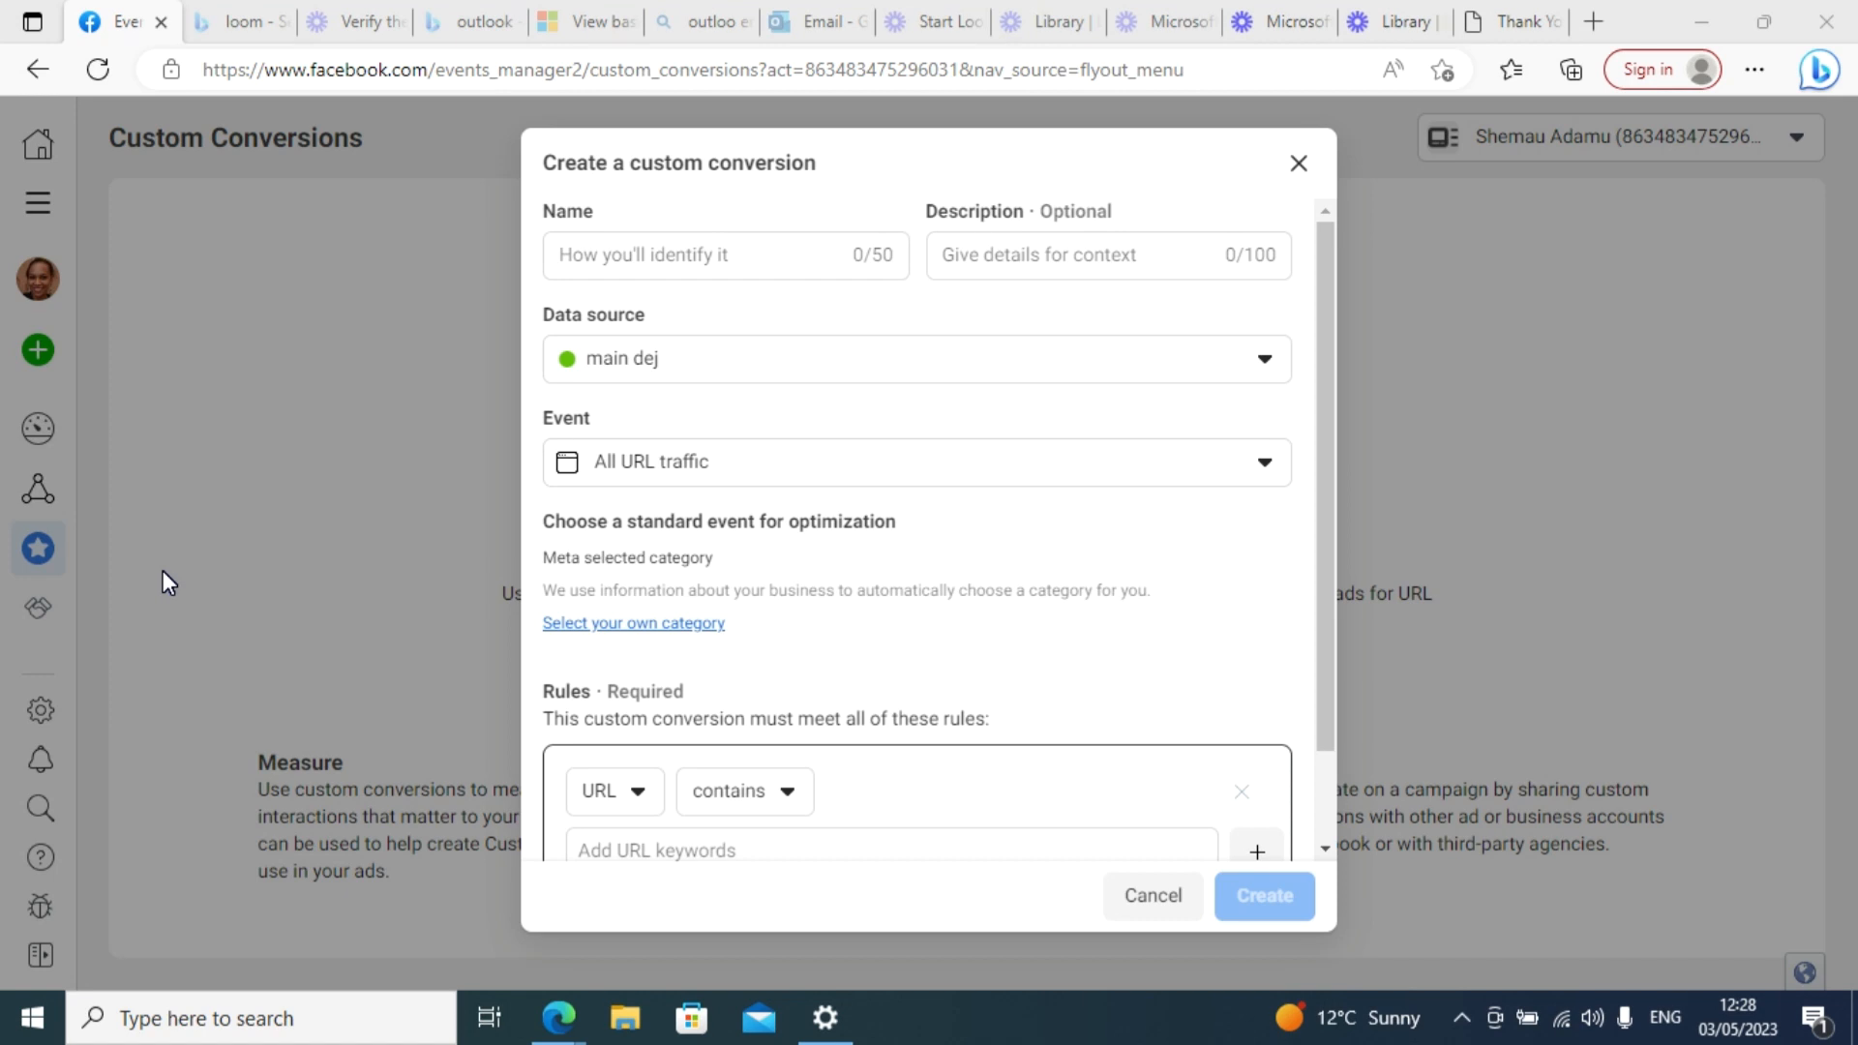
left_click(697, 256)
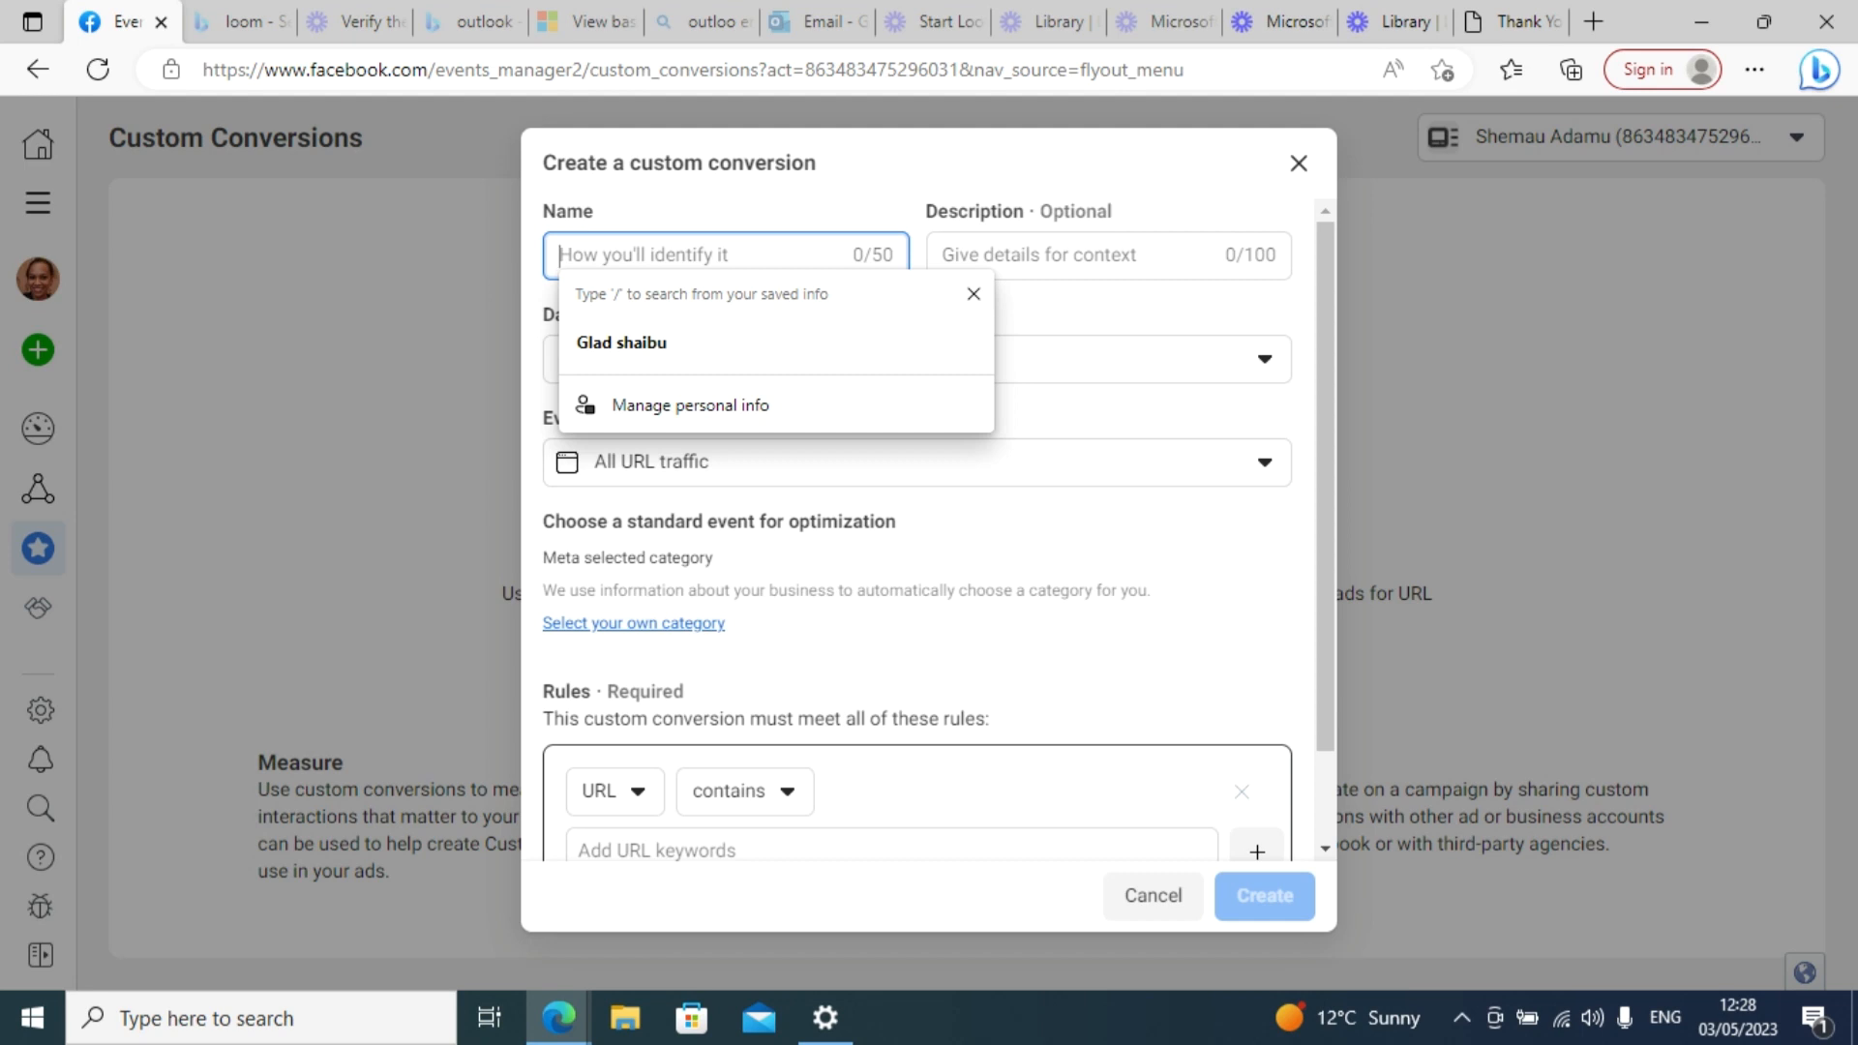
type("Glad")
left_click(769, 218)
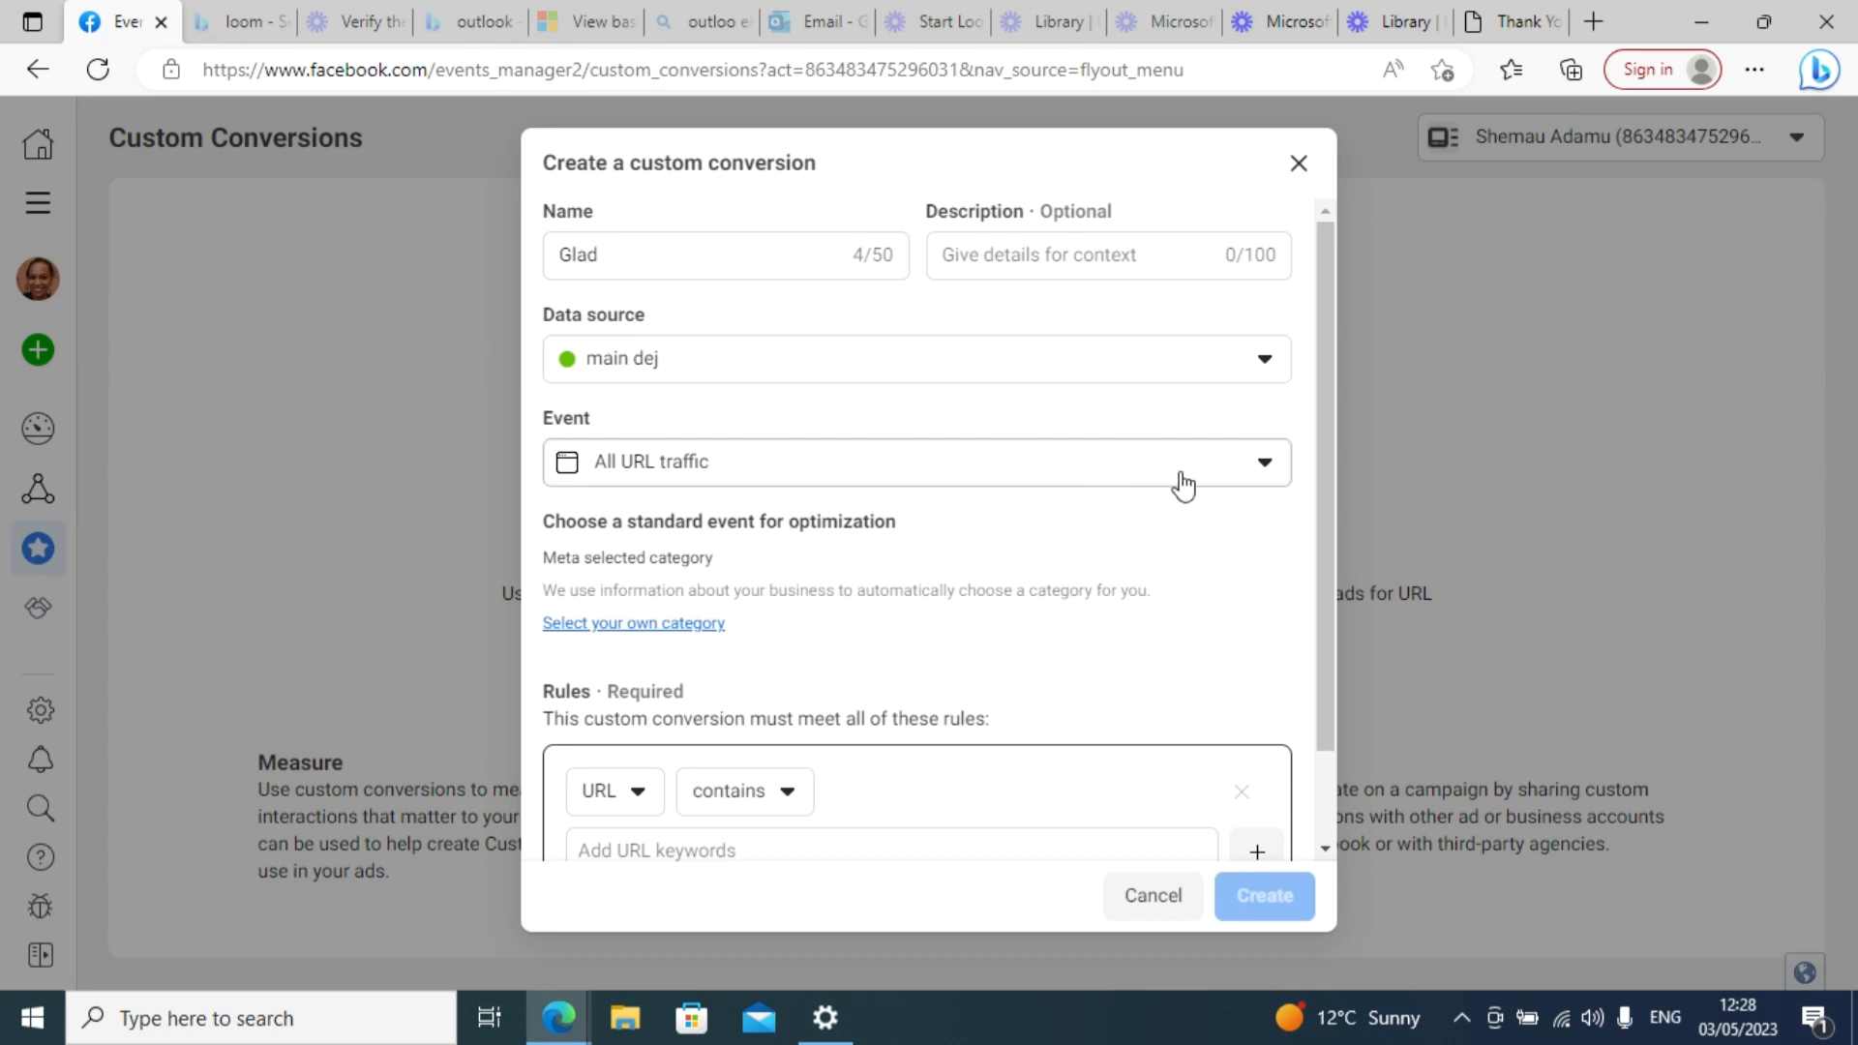
Step: Choose your own category for the conversion and set the standard event for optimization to Purchase
left_click(687, 624)
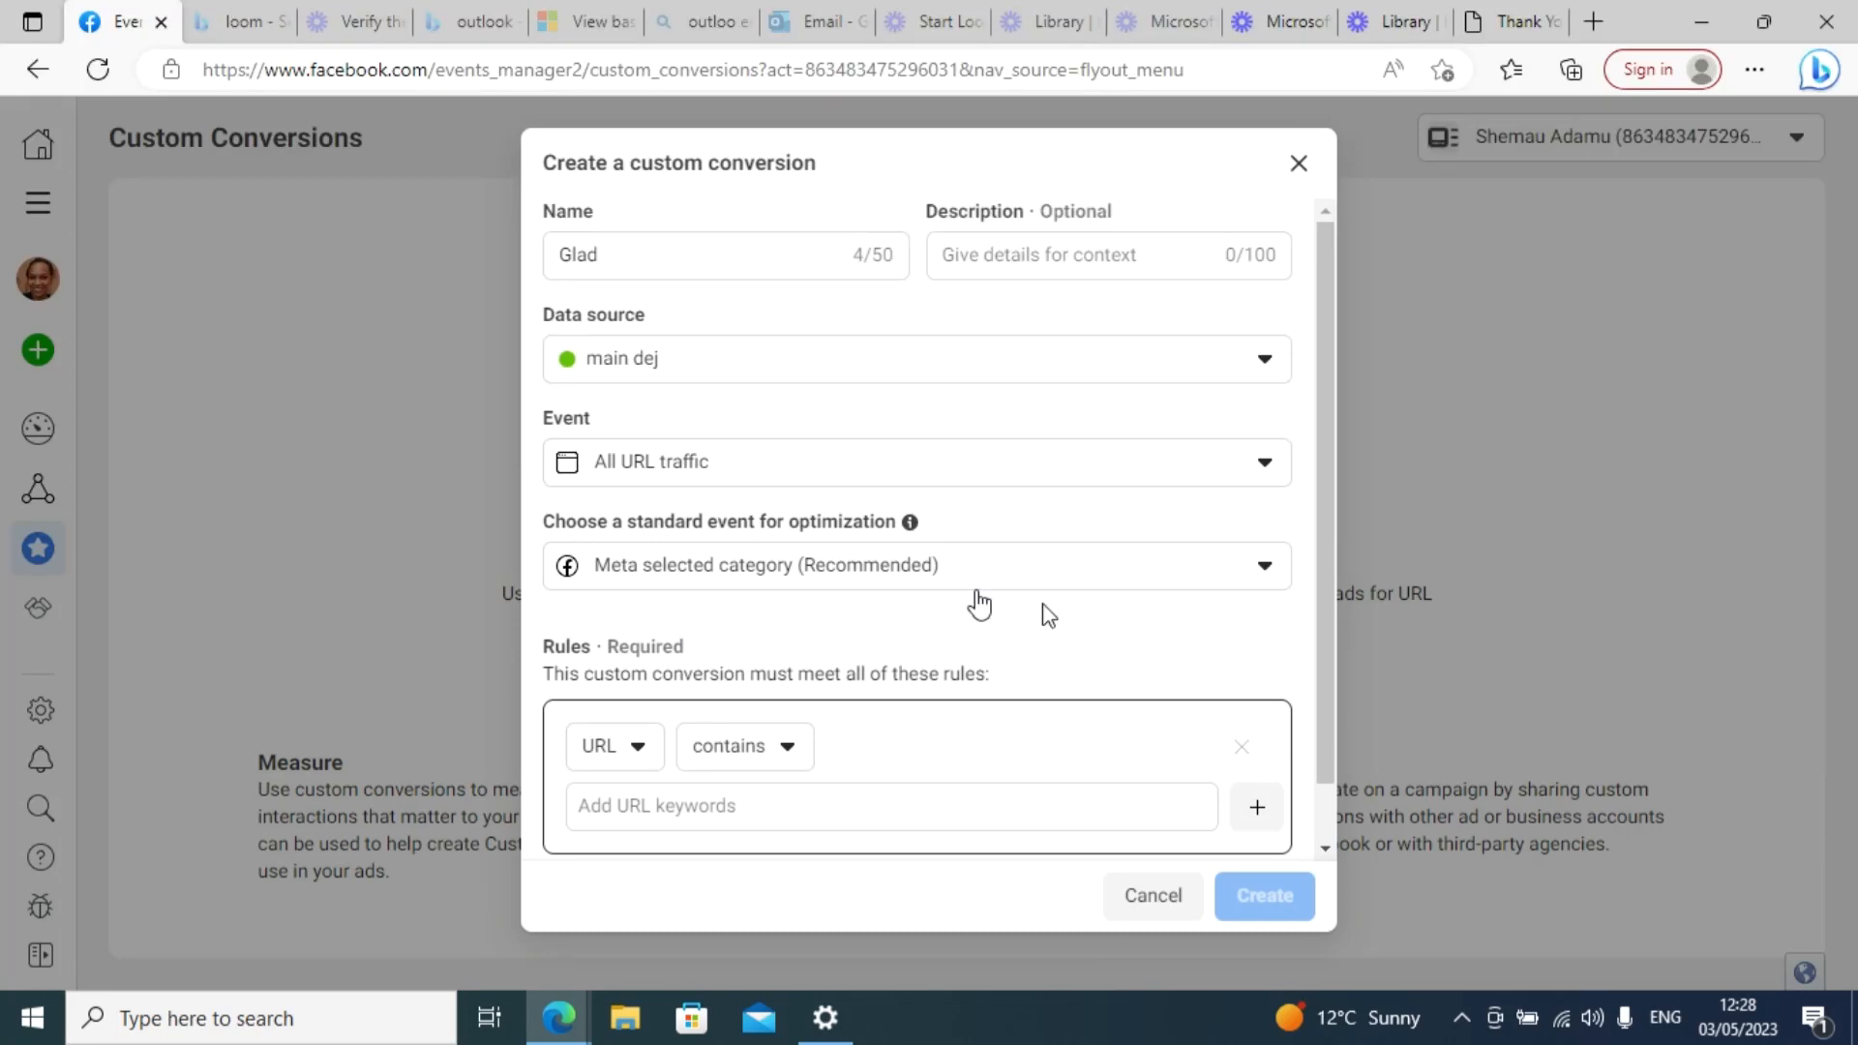
left_click(1265, 571)
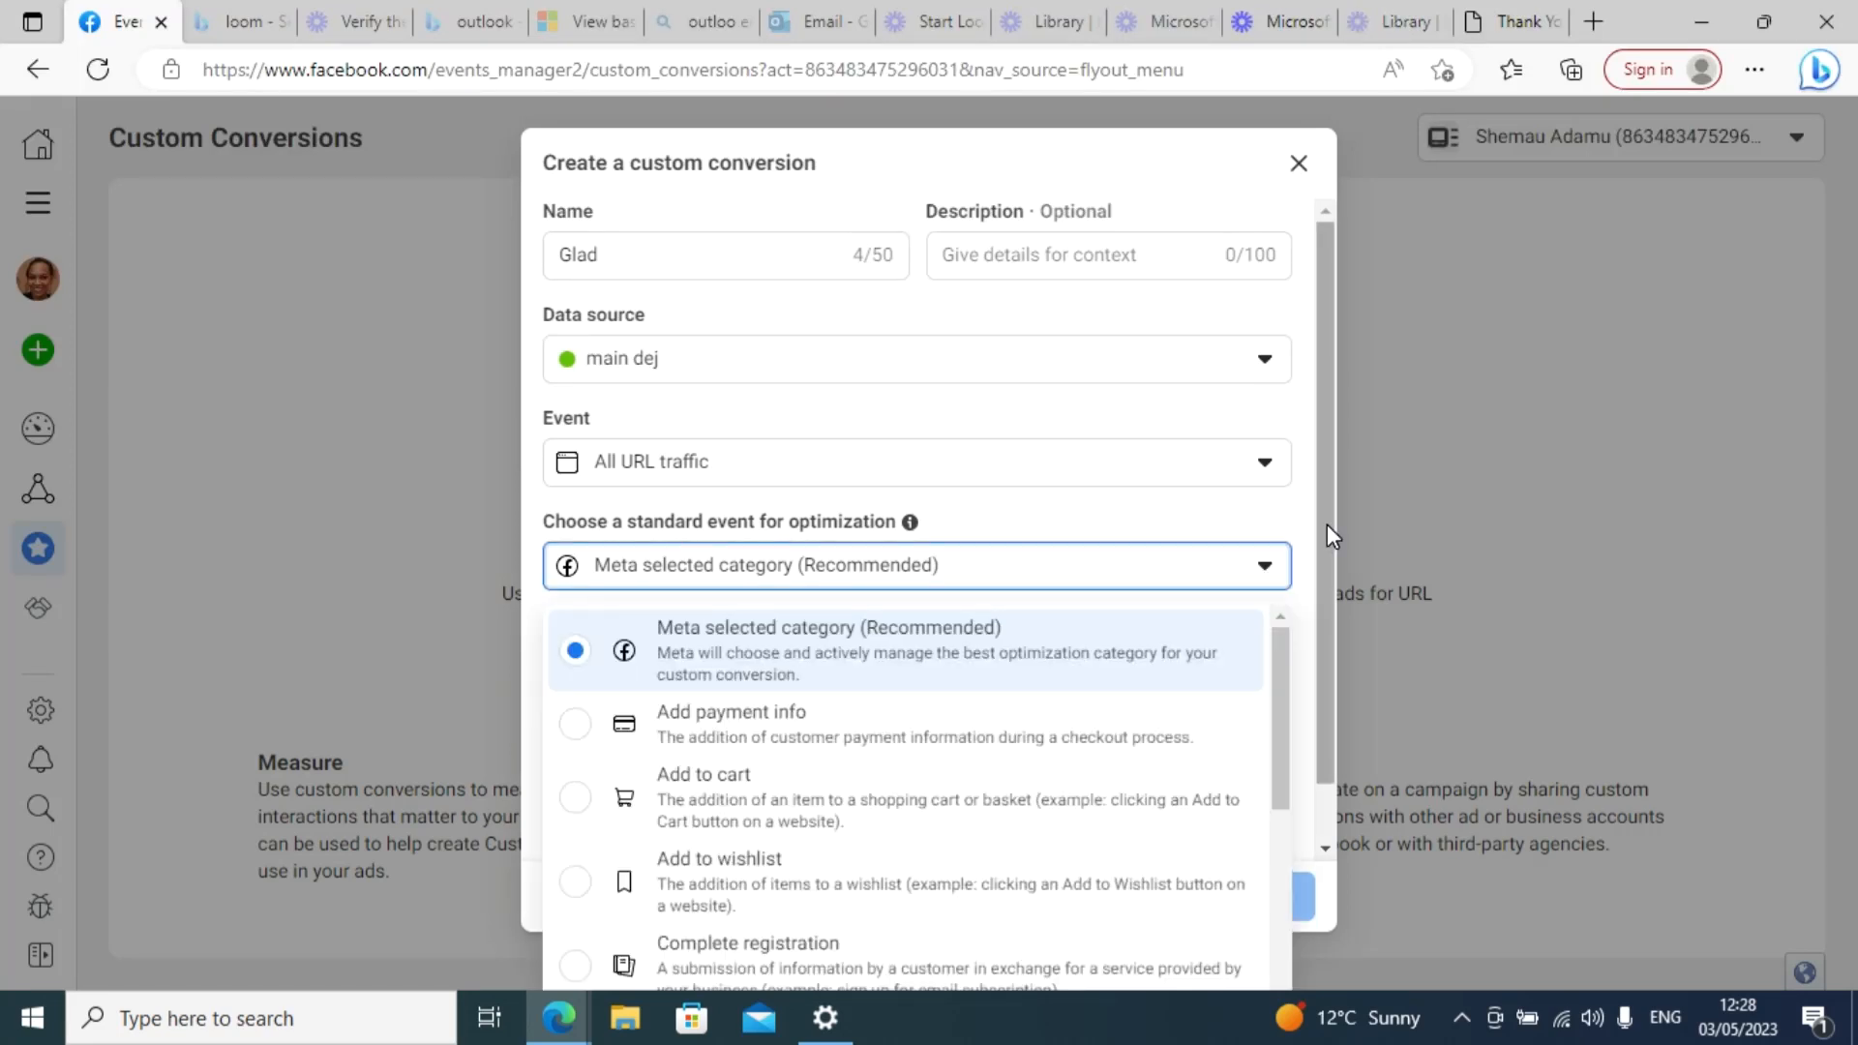
left_click_drag(1327, 525, 1332, 588)
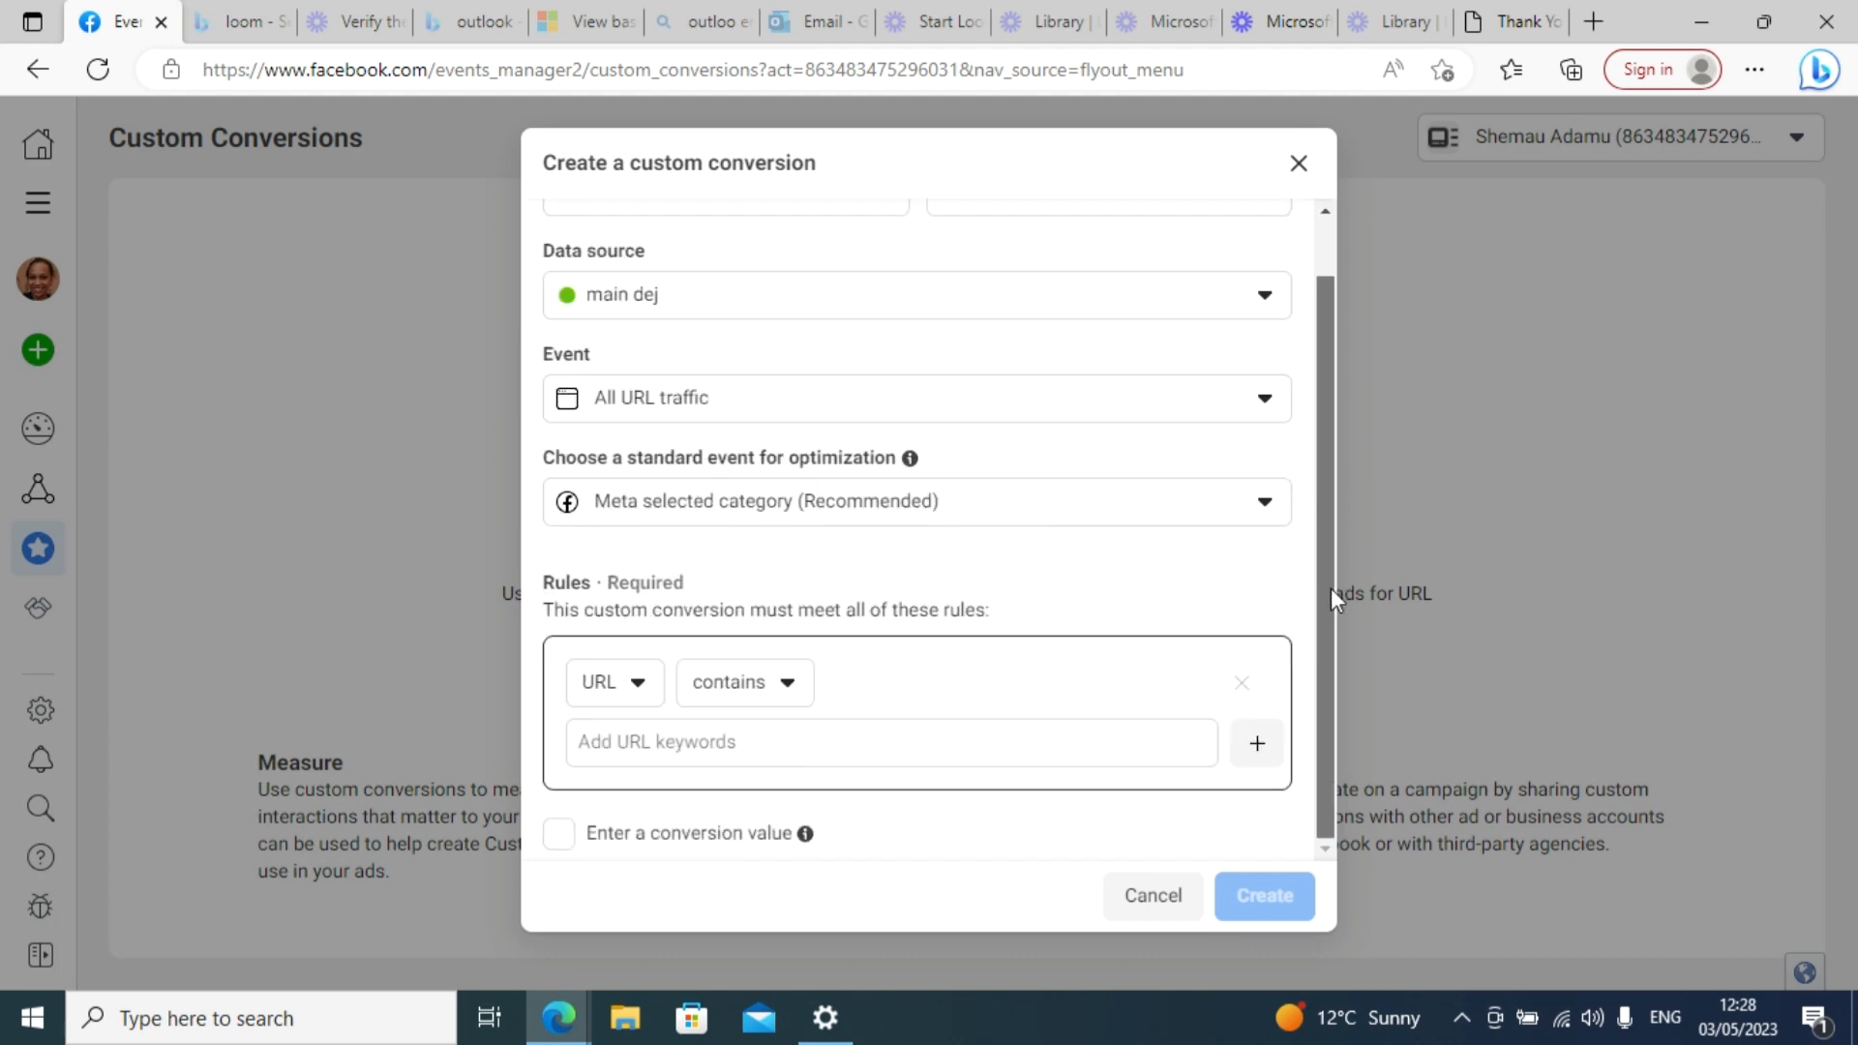
left_click(1266, 503)
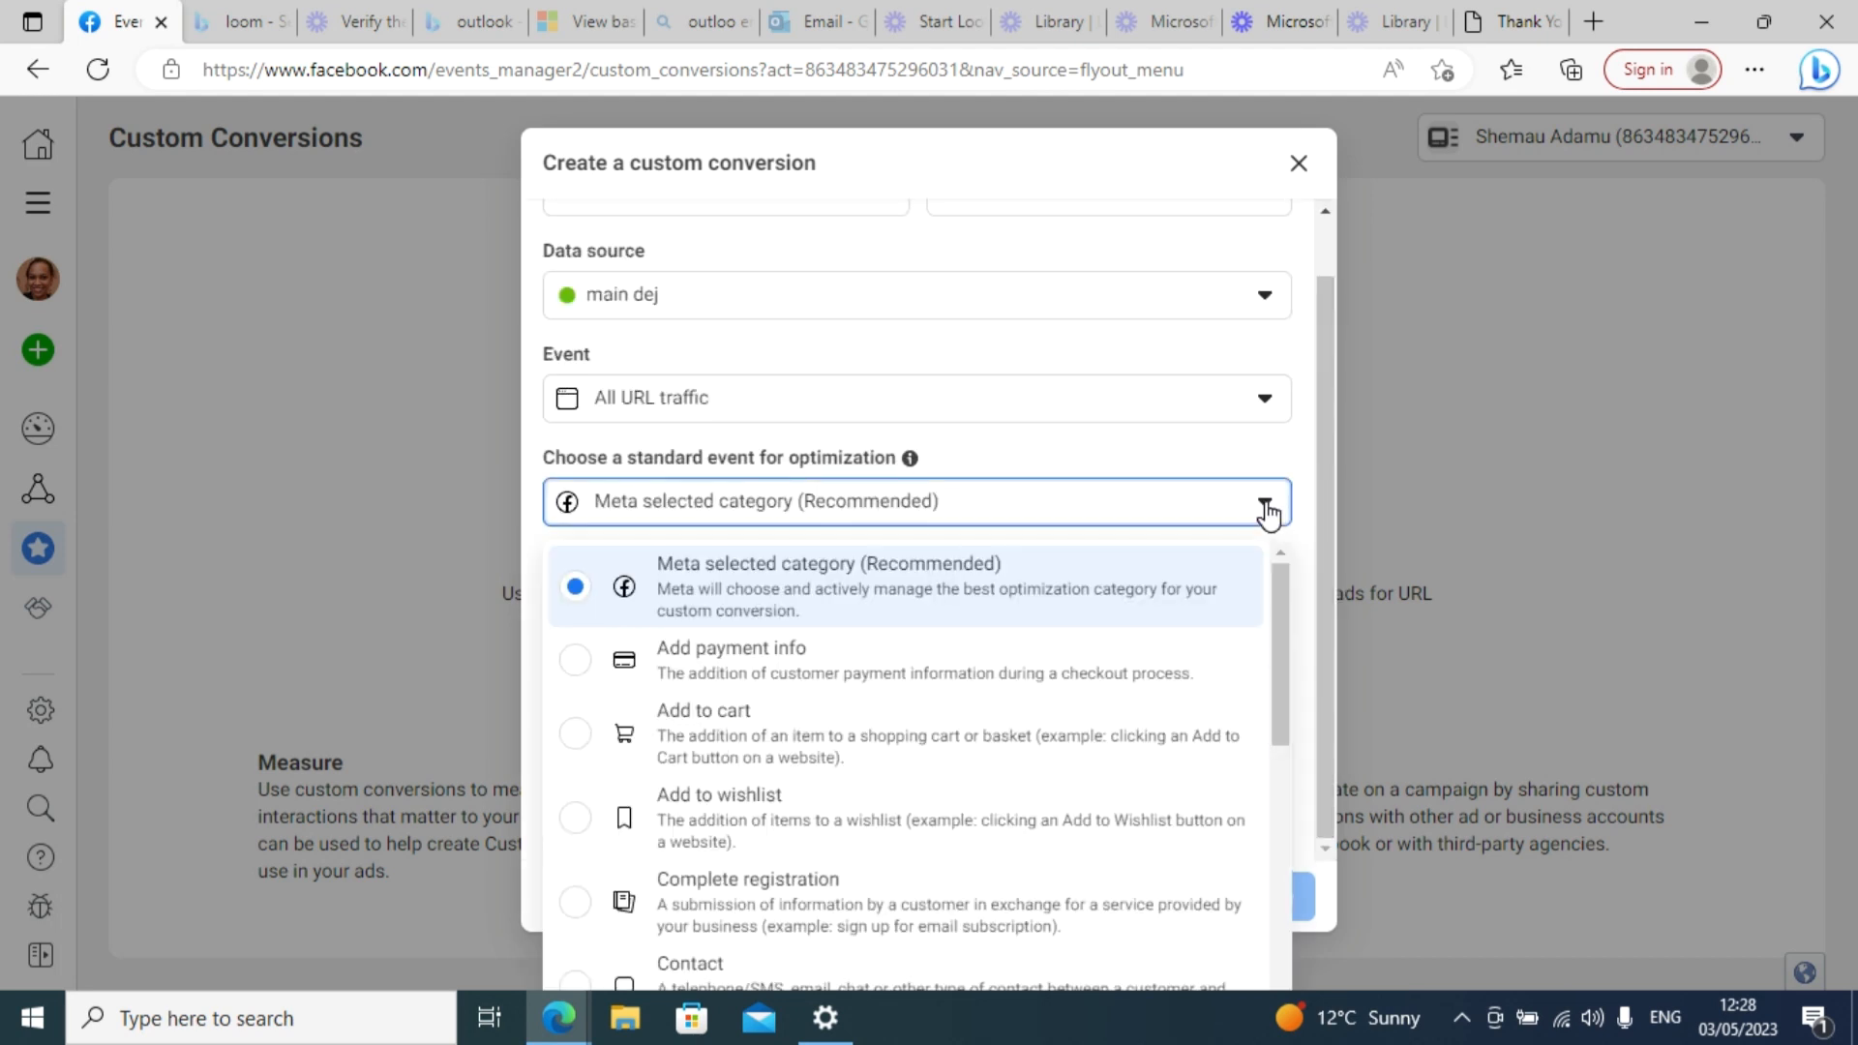
left_click_drag(1330, 544, 1337, 548)
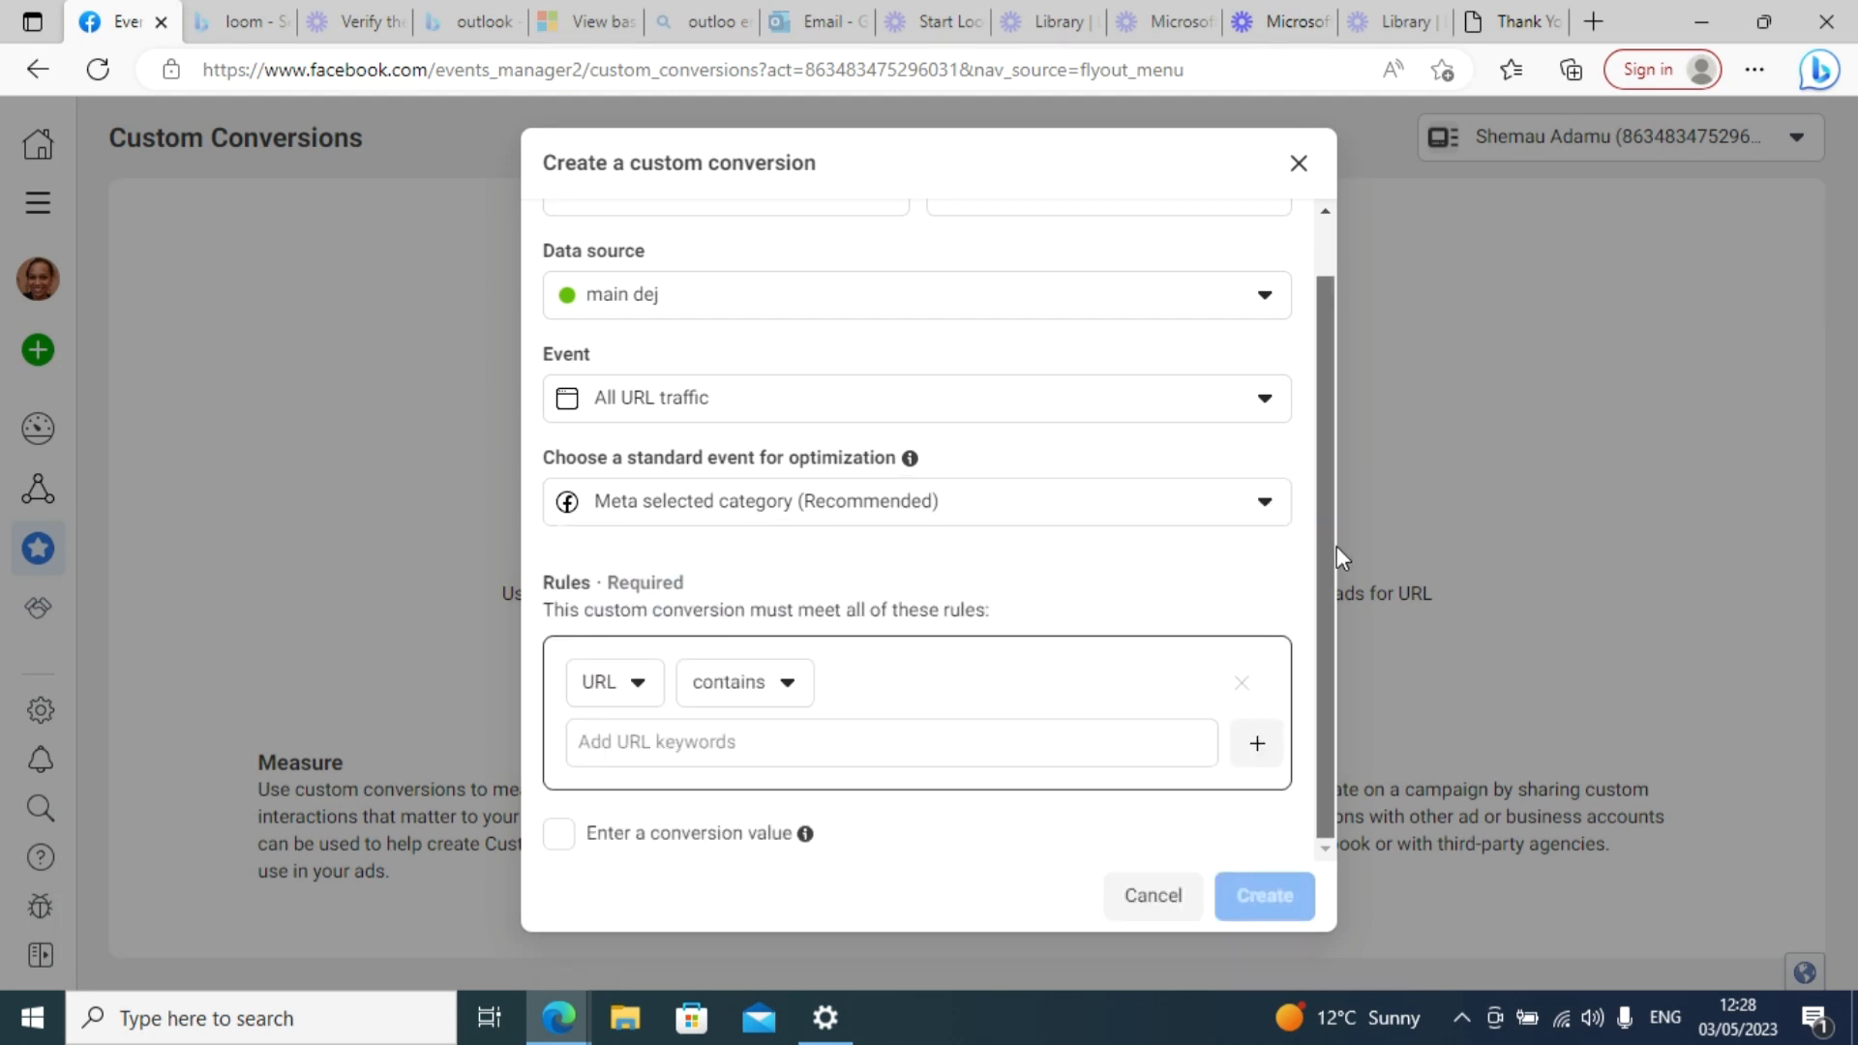
left_click(1262, 505)
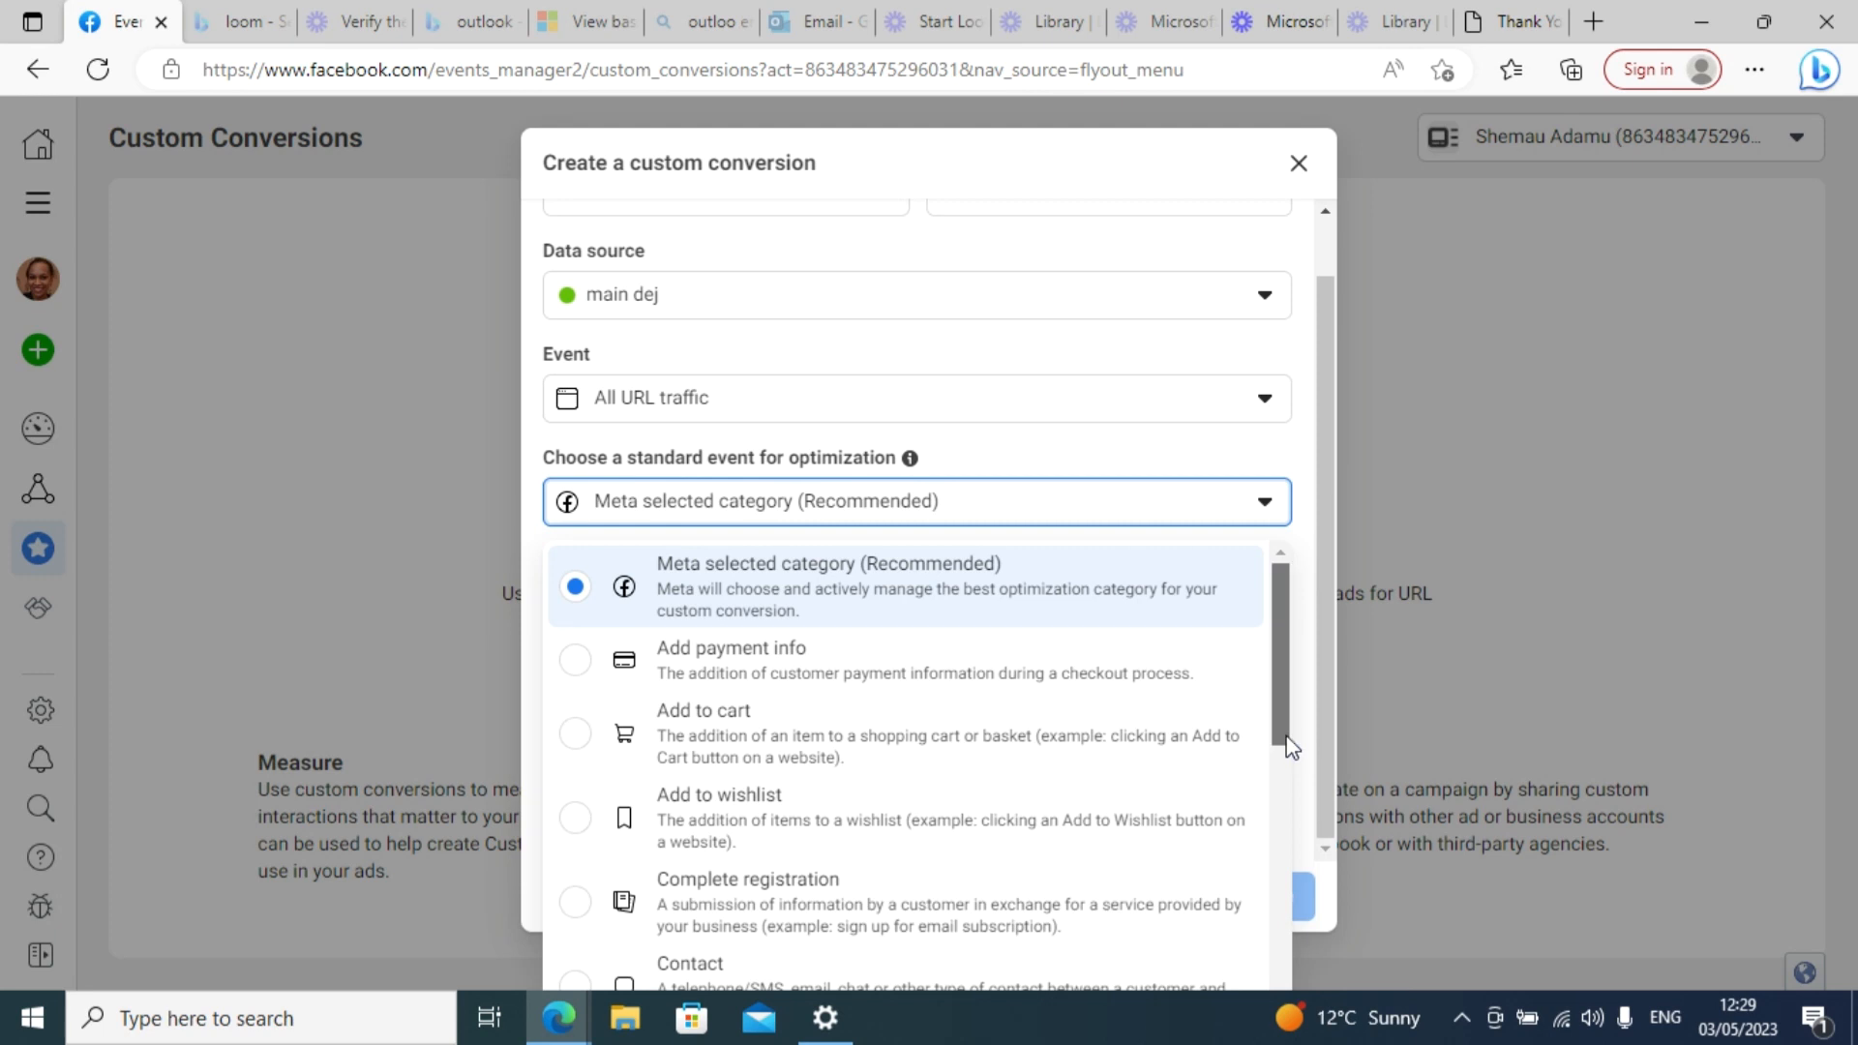
left_click_drag(1290, 763, 1287, 948)
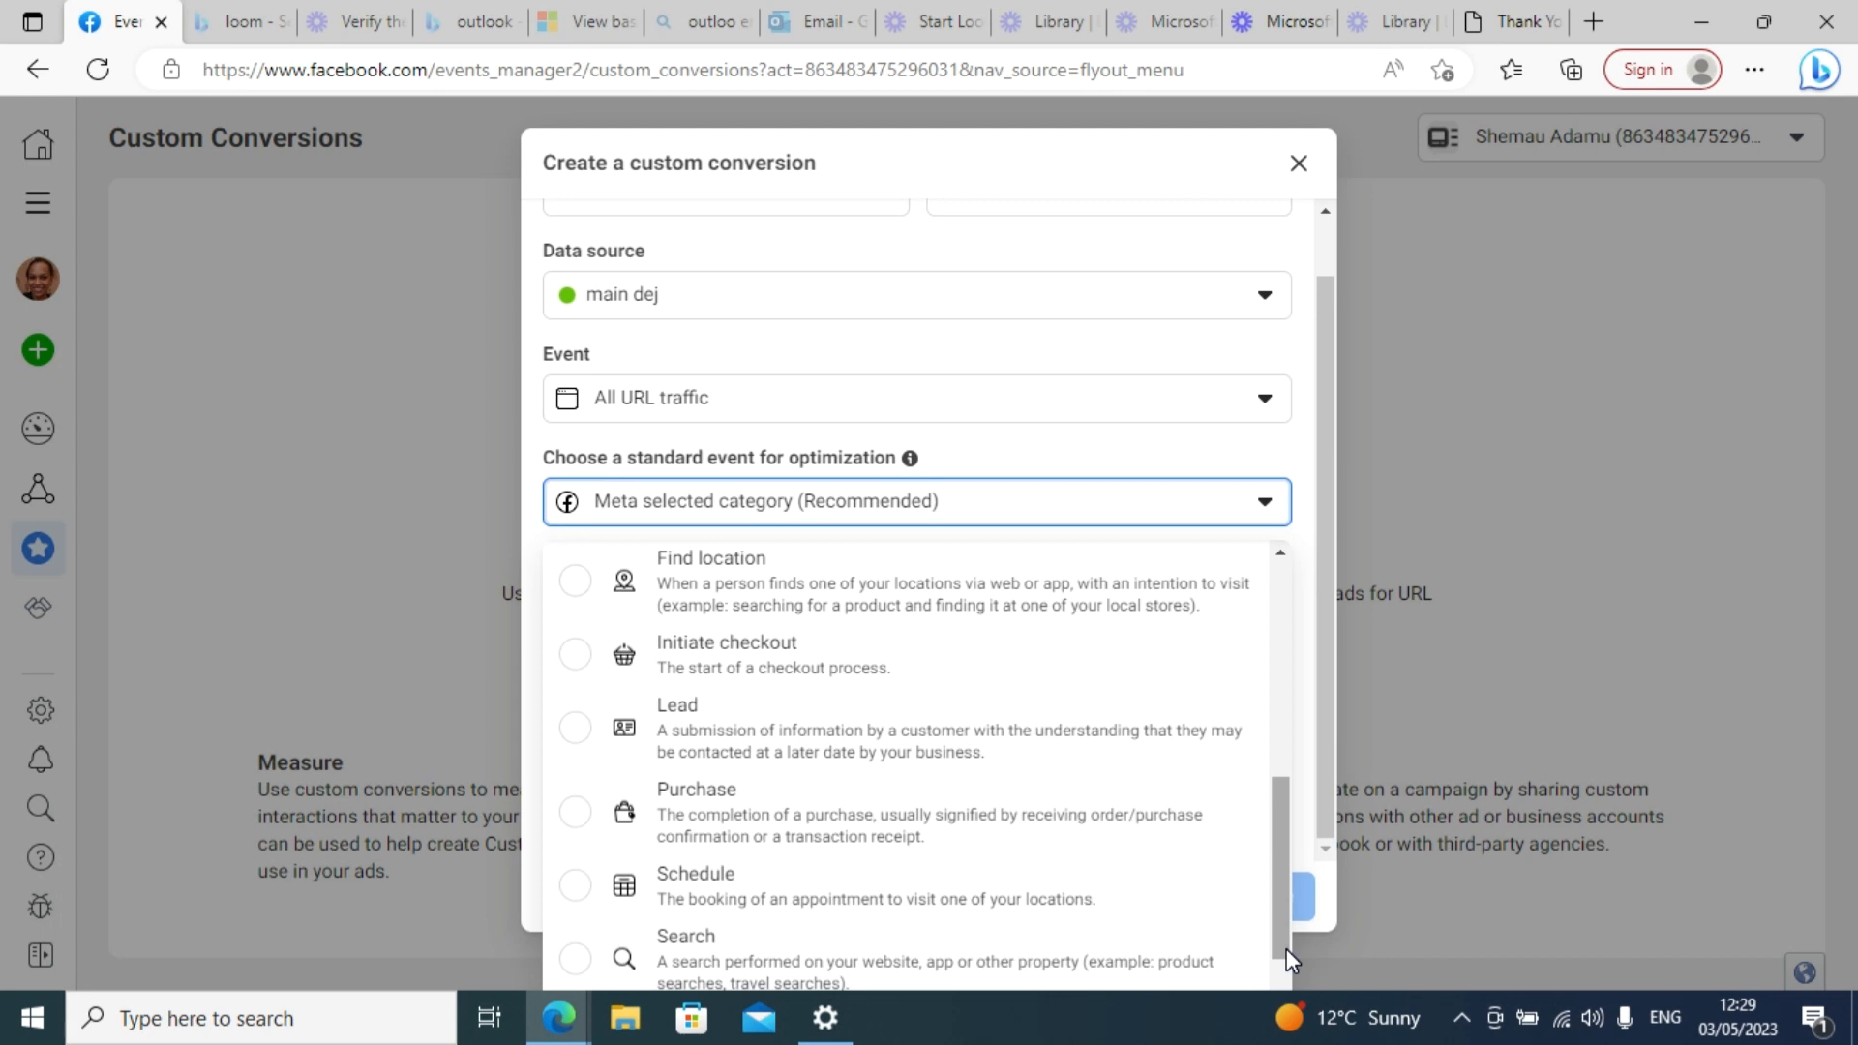
left_click(697, 790)
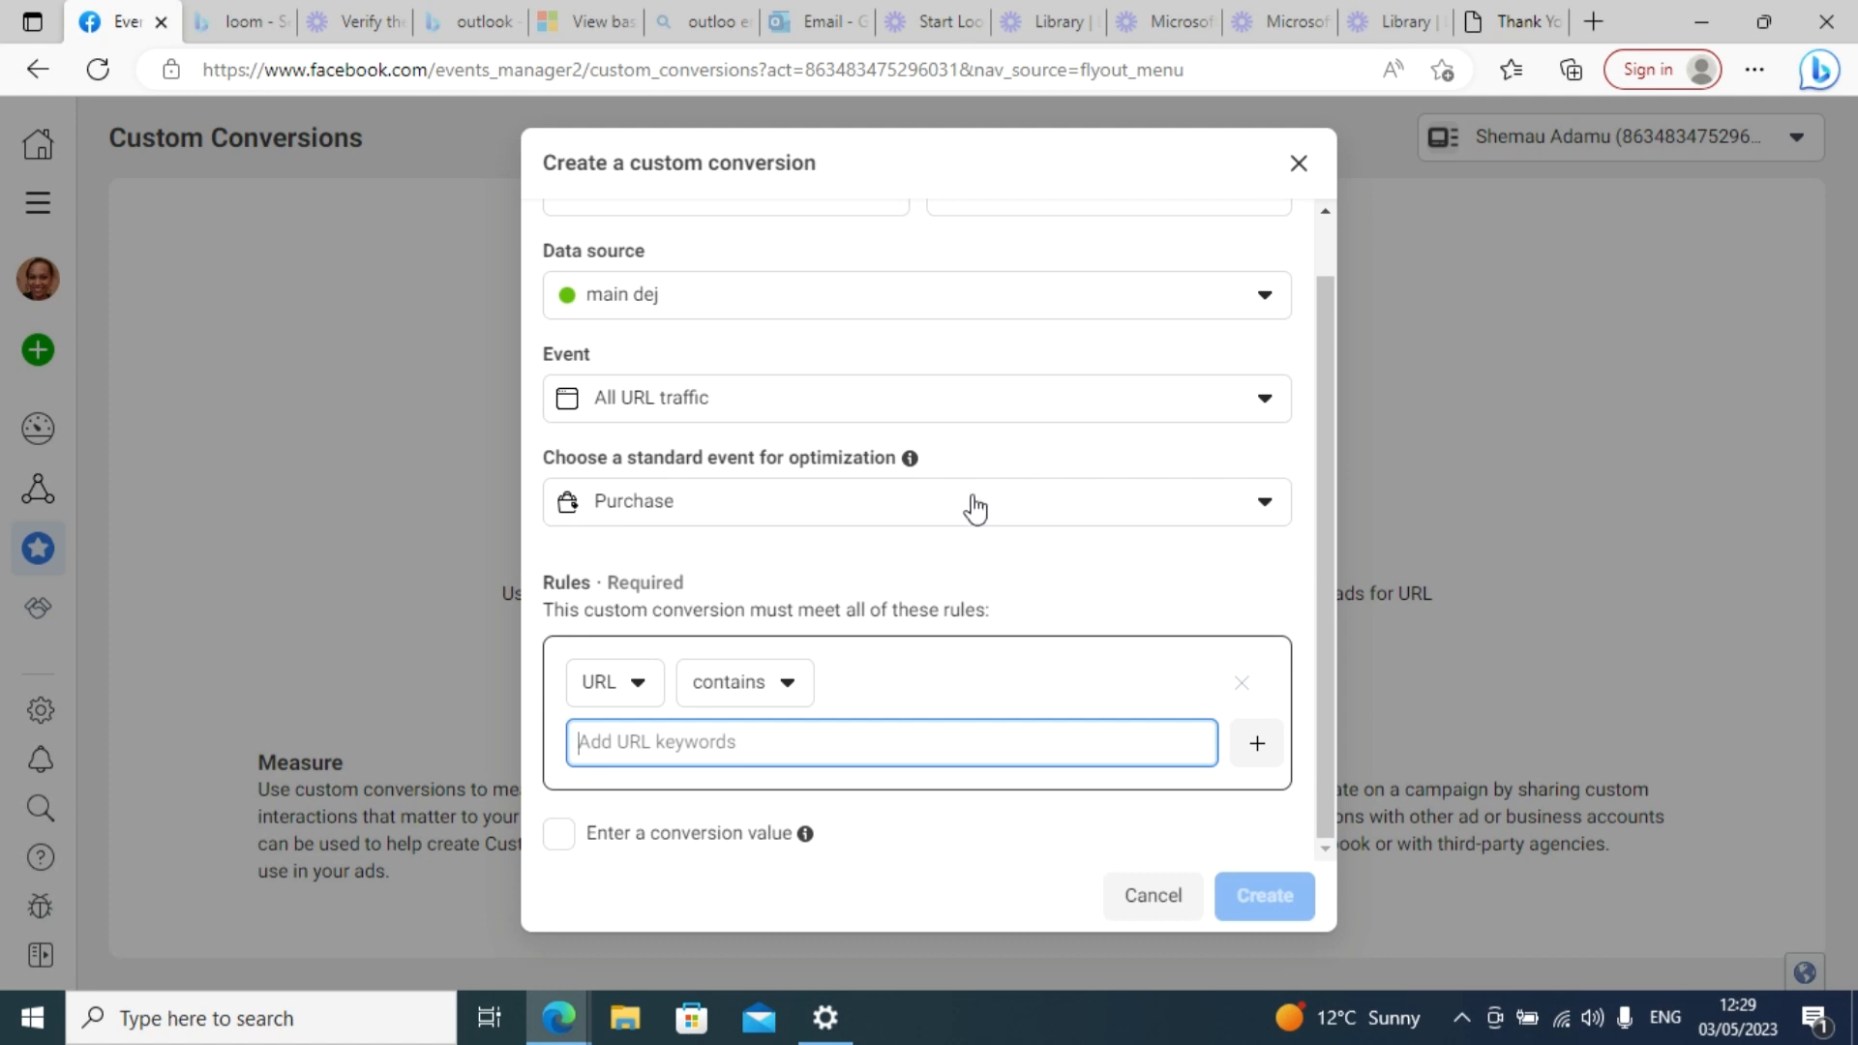
Step: Copy the full web address of the open Dejmaxx thank-you page
left_click(1508, 24)
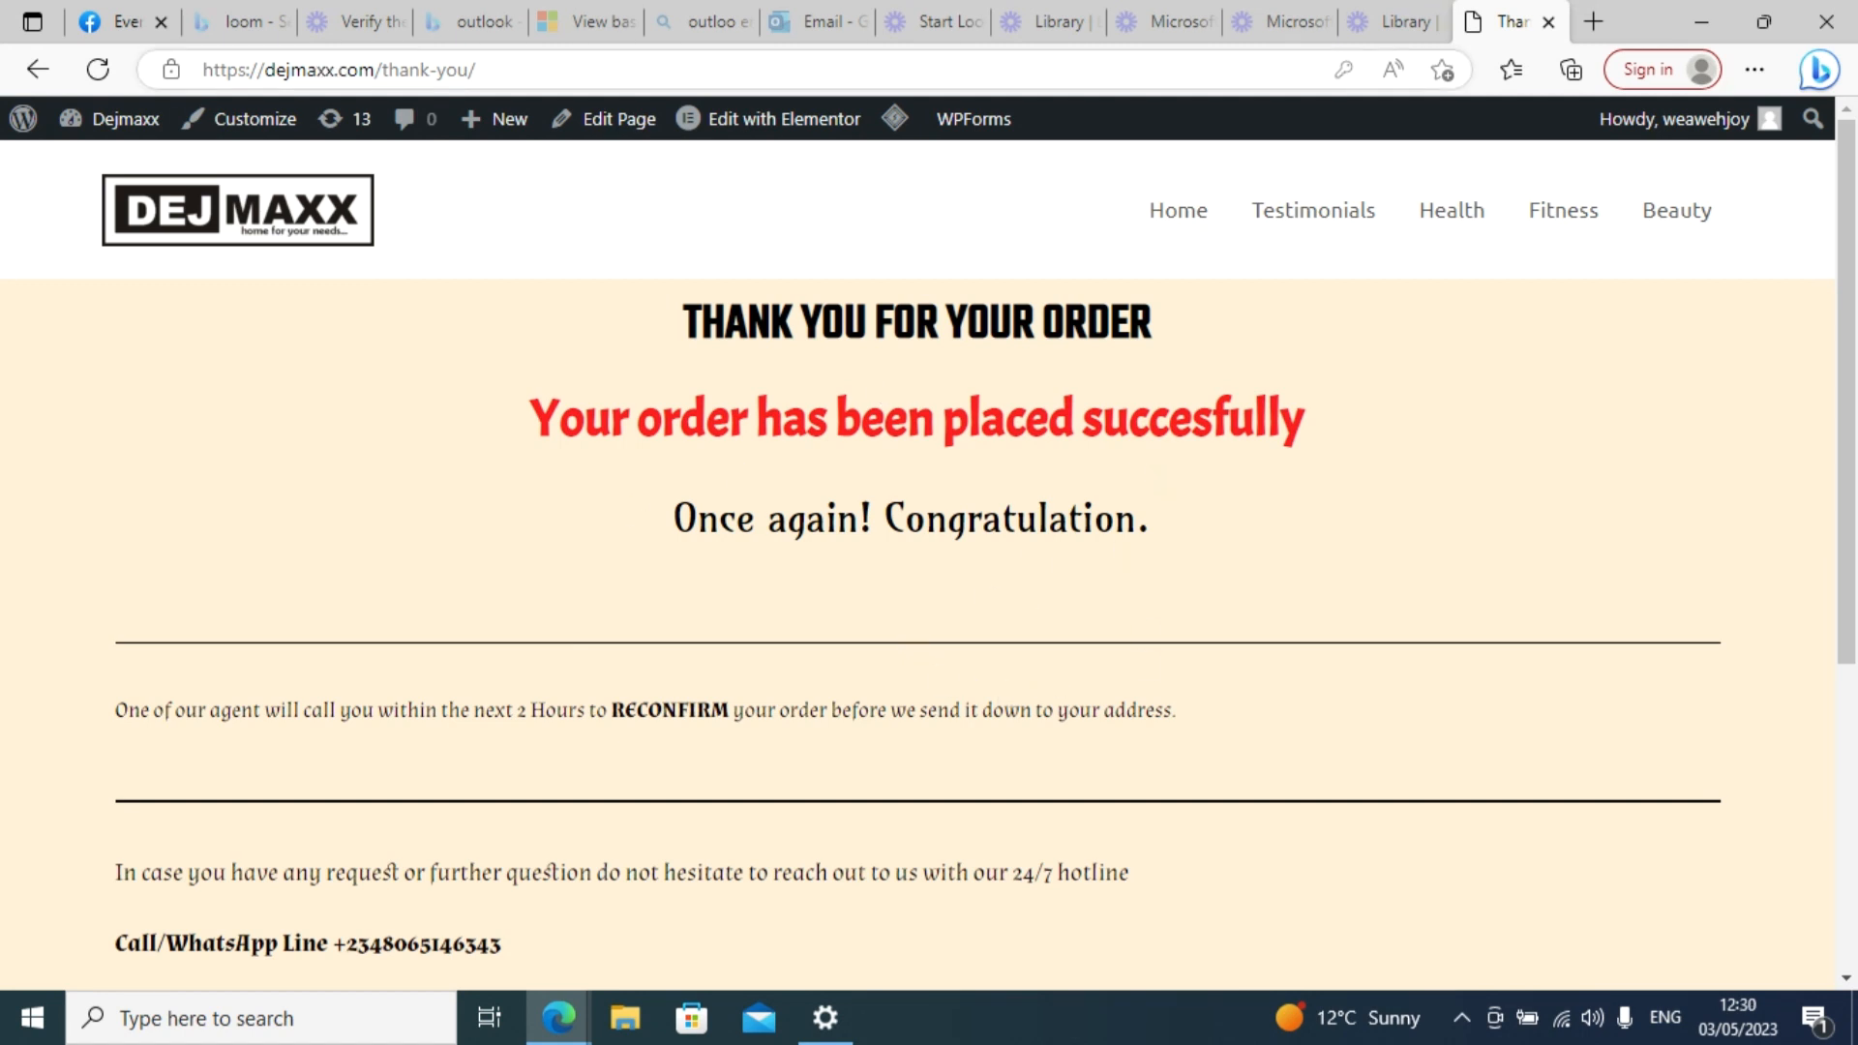
left_click_drag(478, 70, 264, 72)
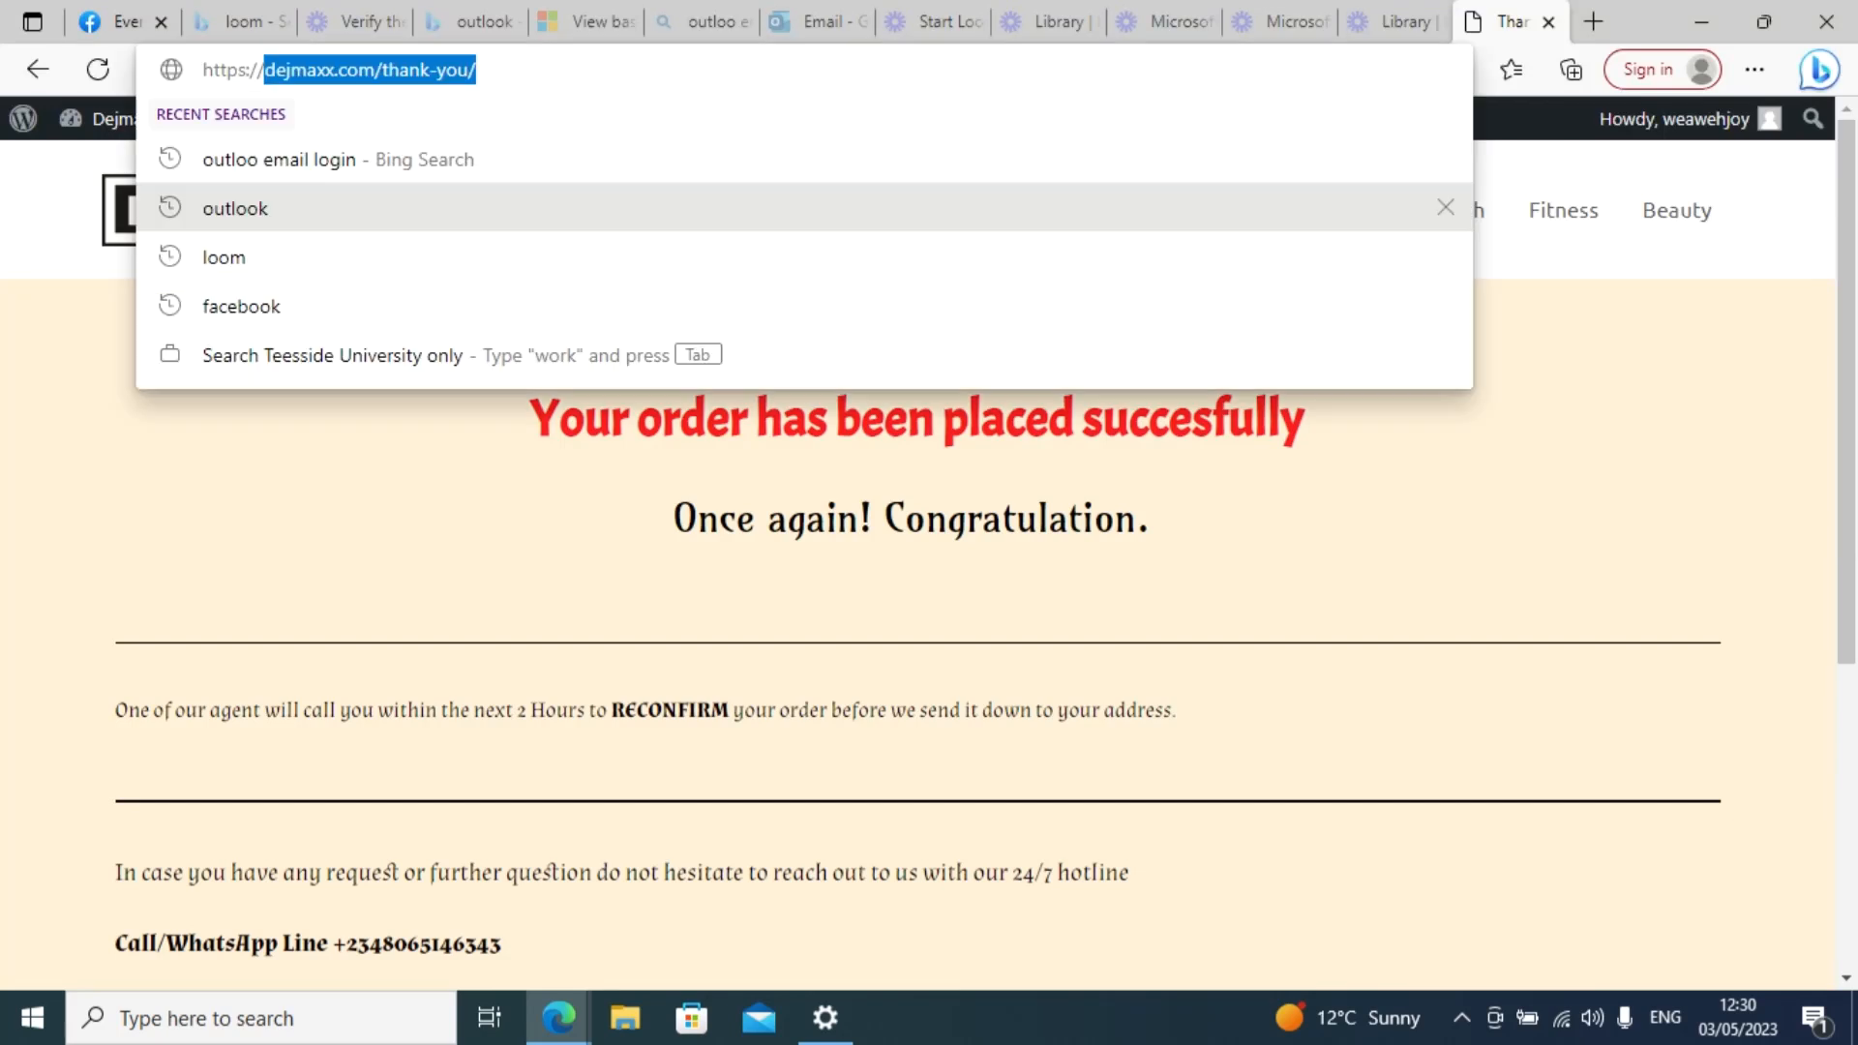
right_click(249, 78)
left_click(315, 278)
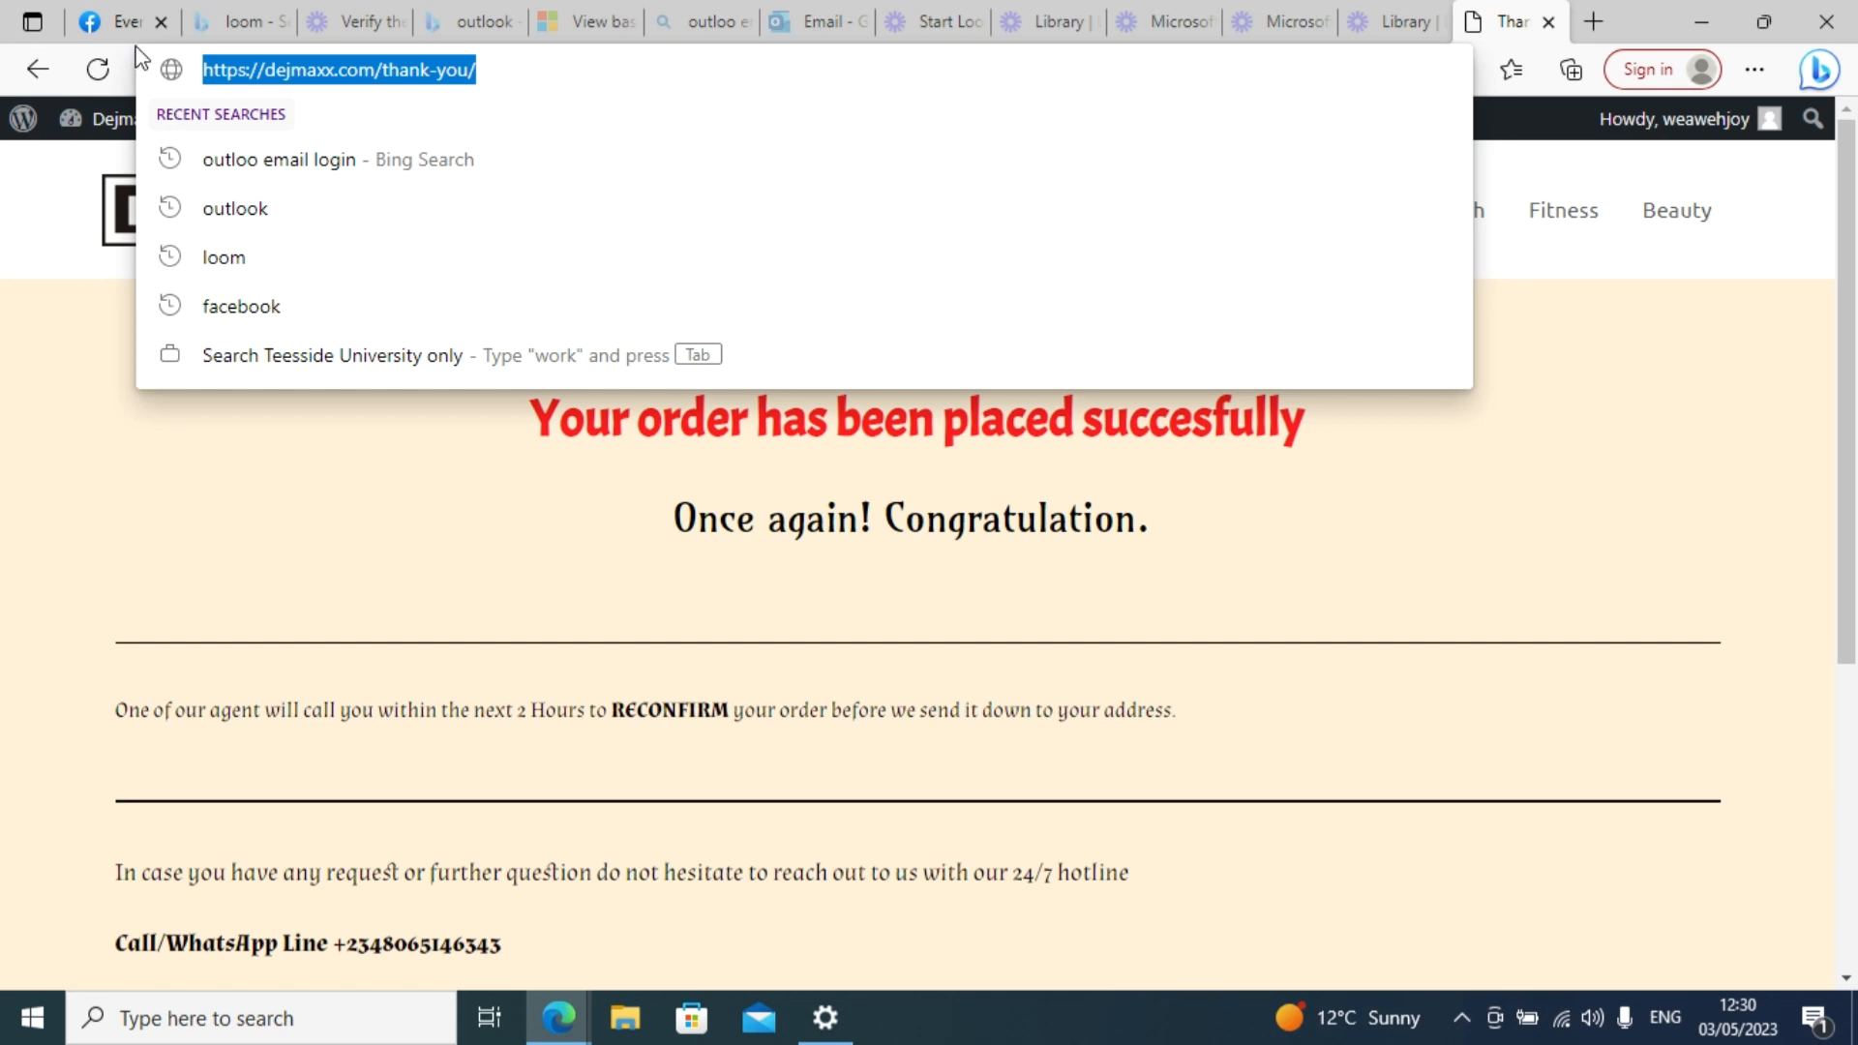
left_click(114, 21)
right_click(601, 750)
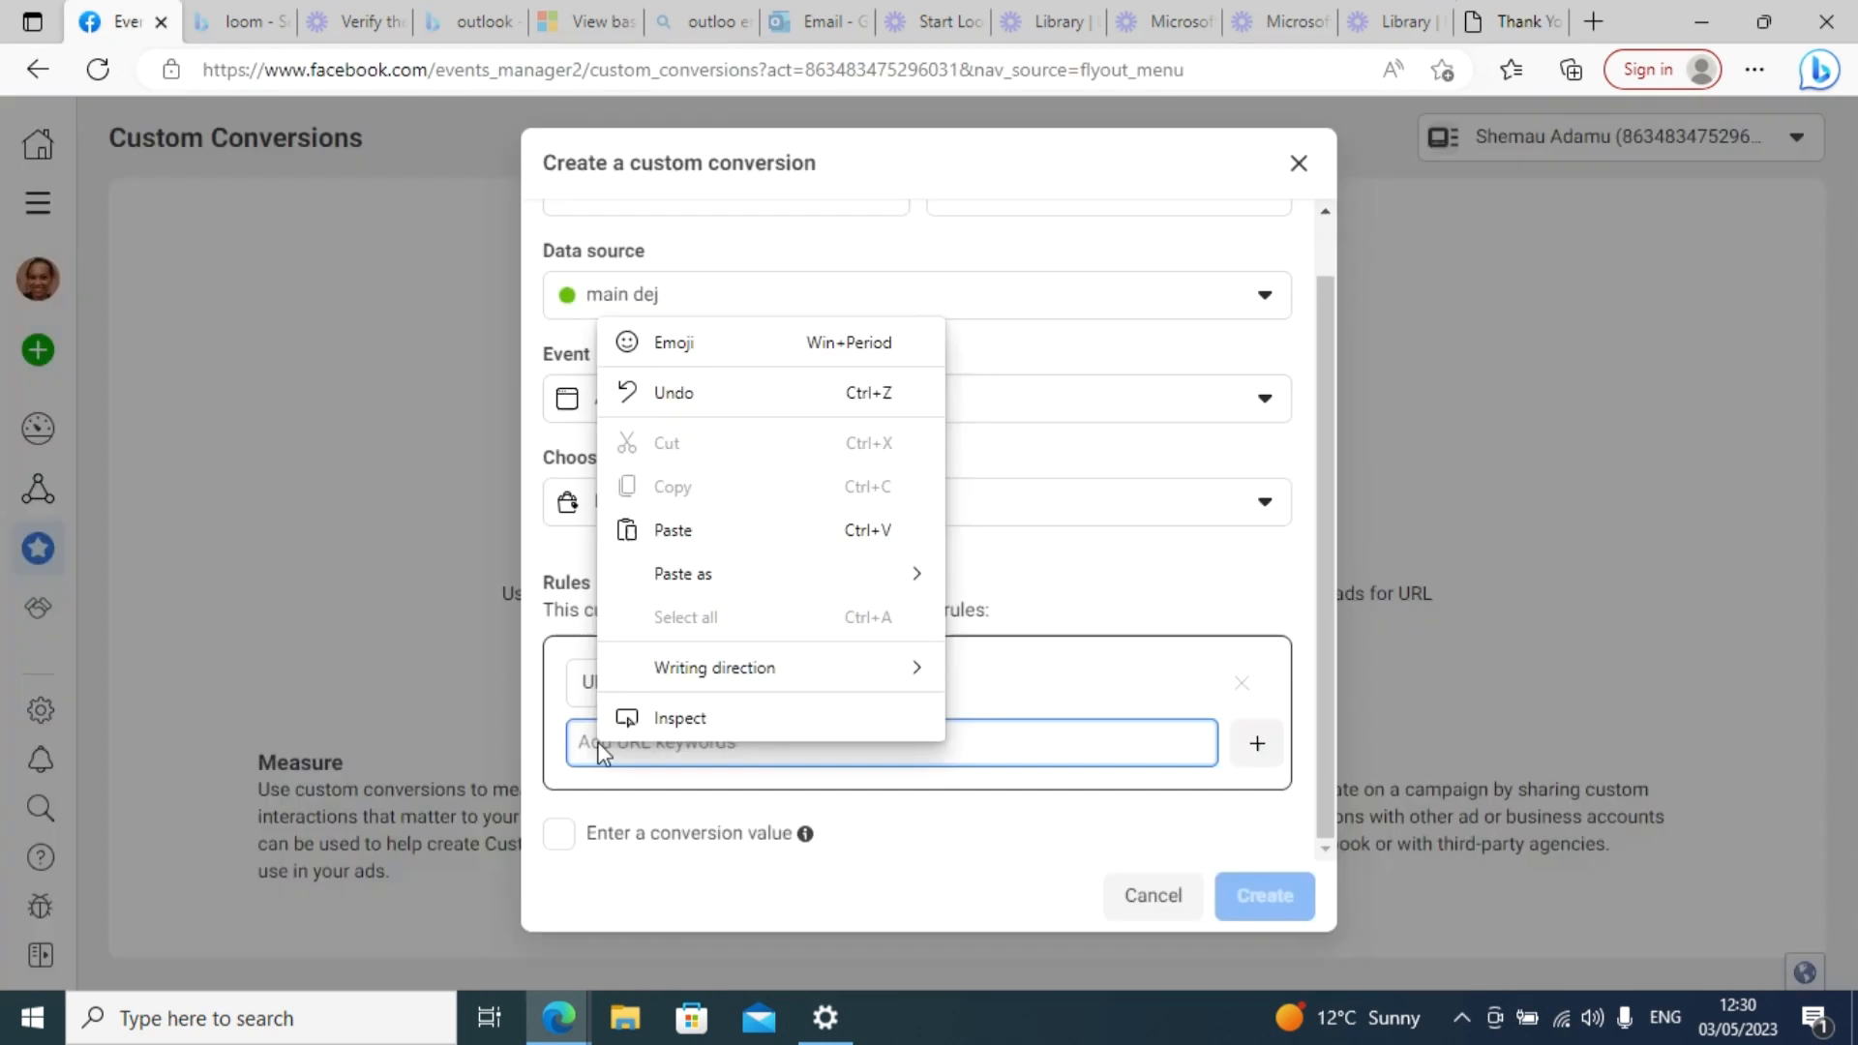
left_click(676, 529)
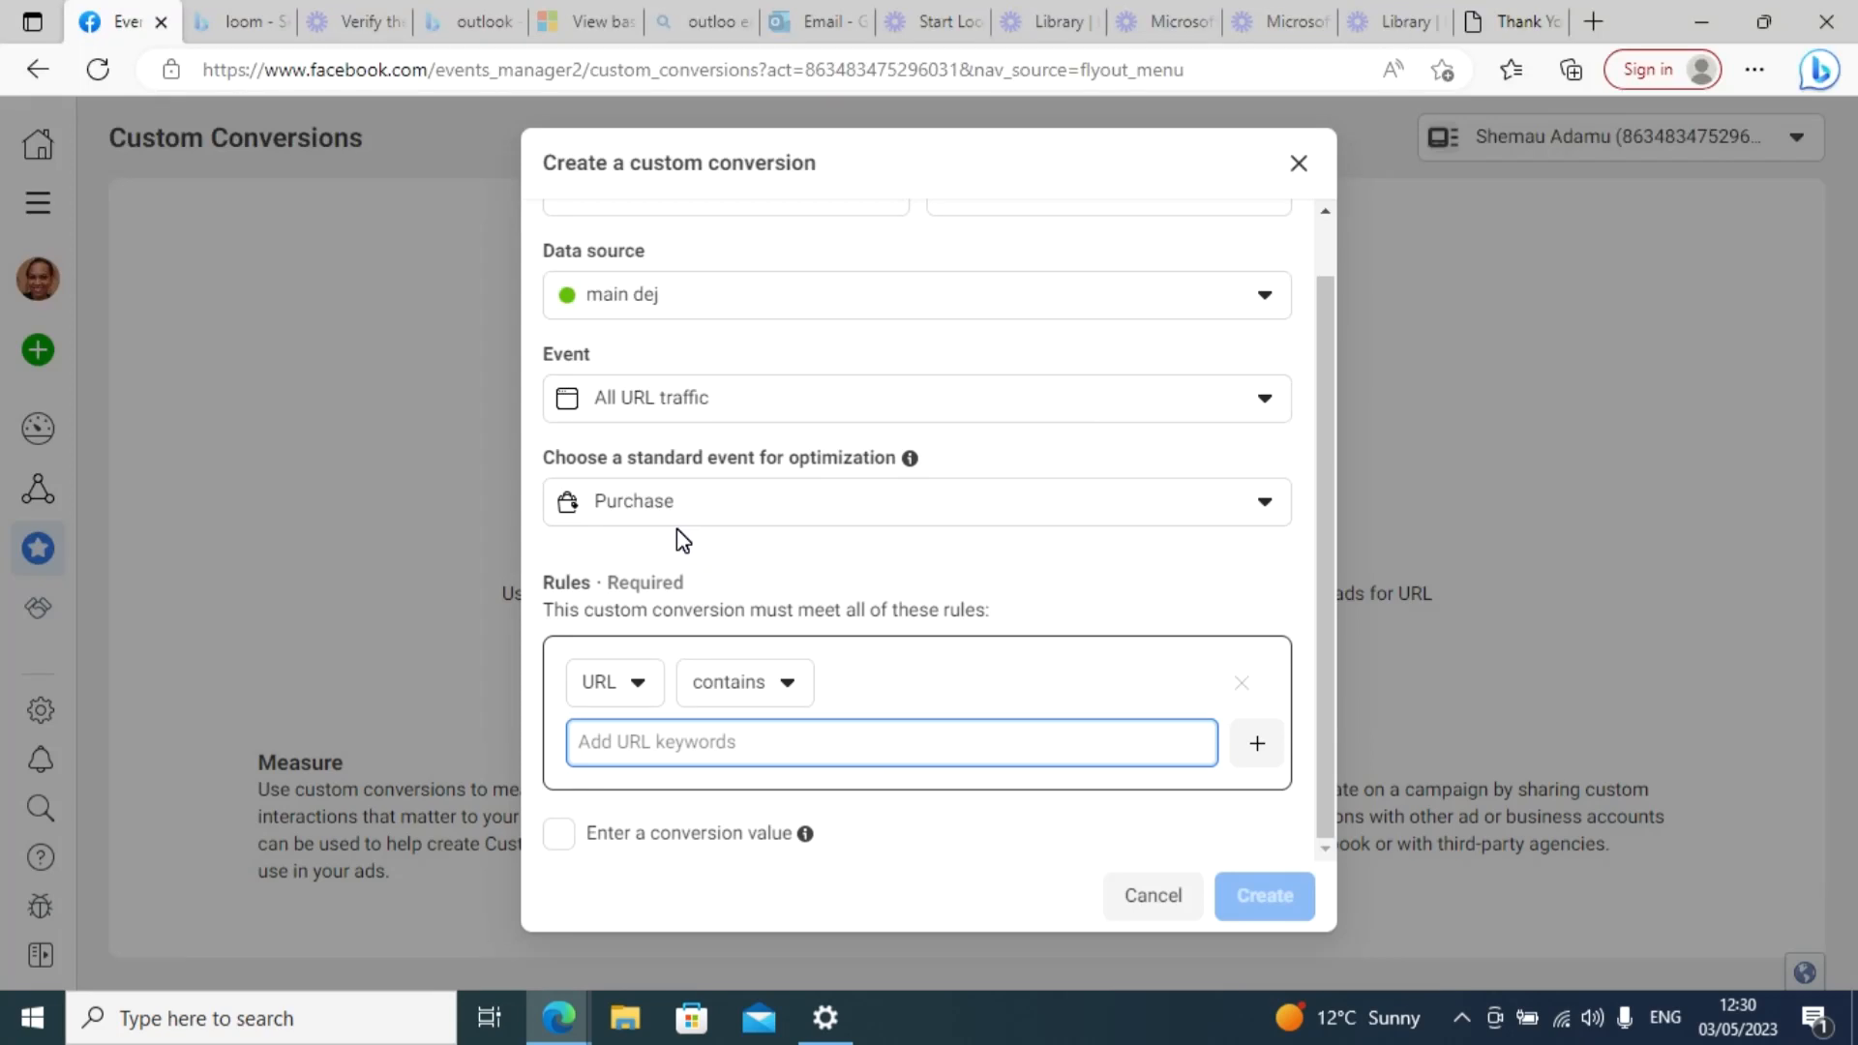
key("ctrl+v")
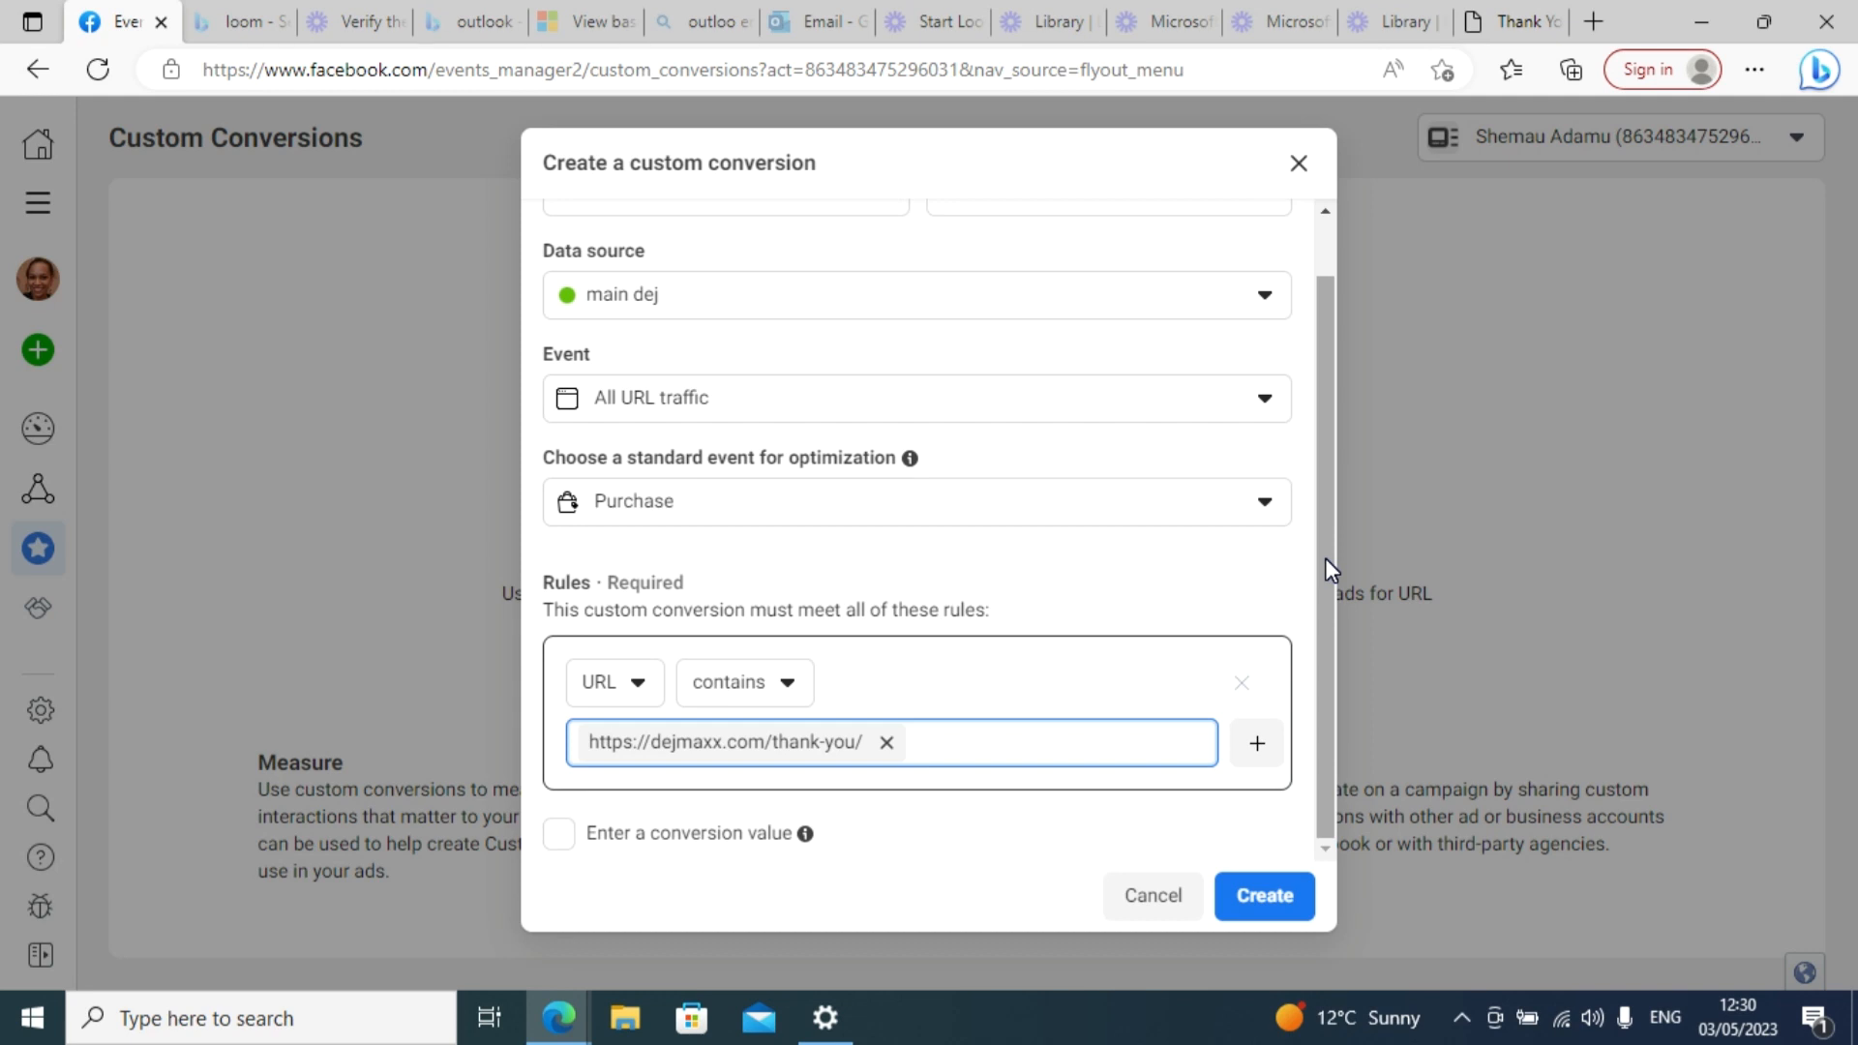
left_click(1262, 910)
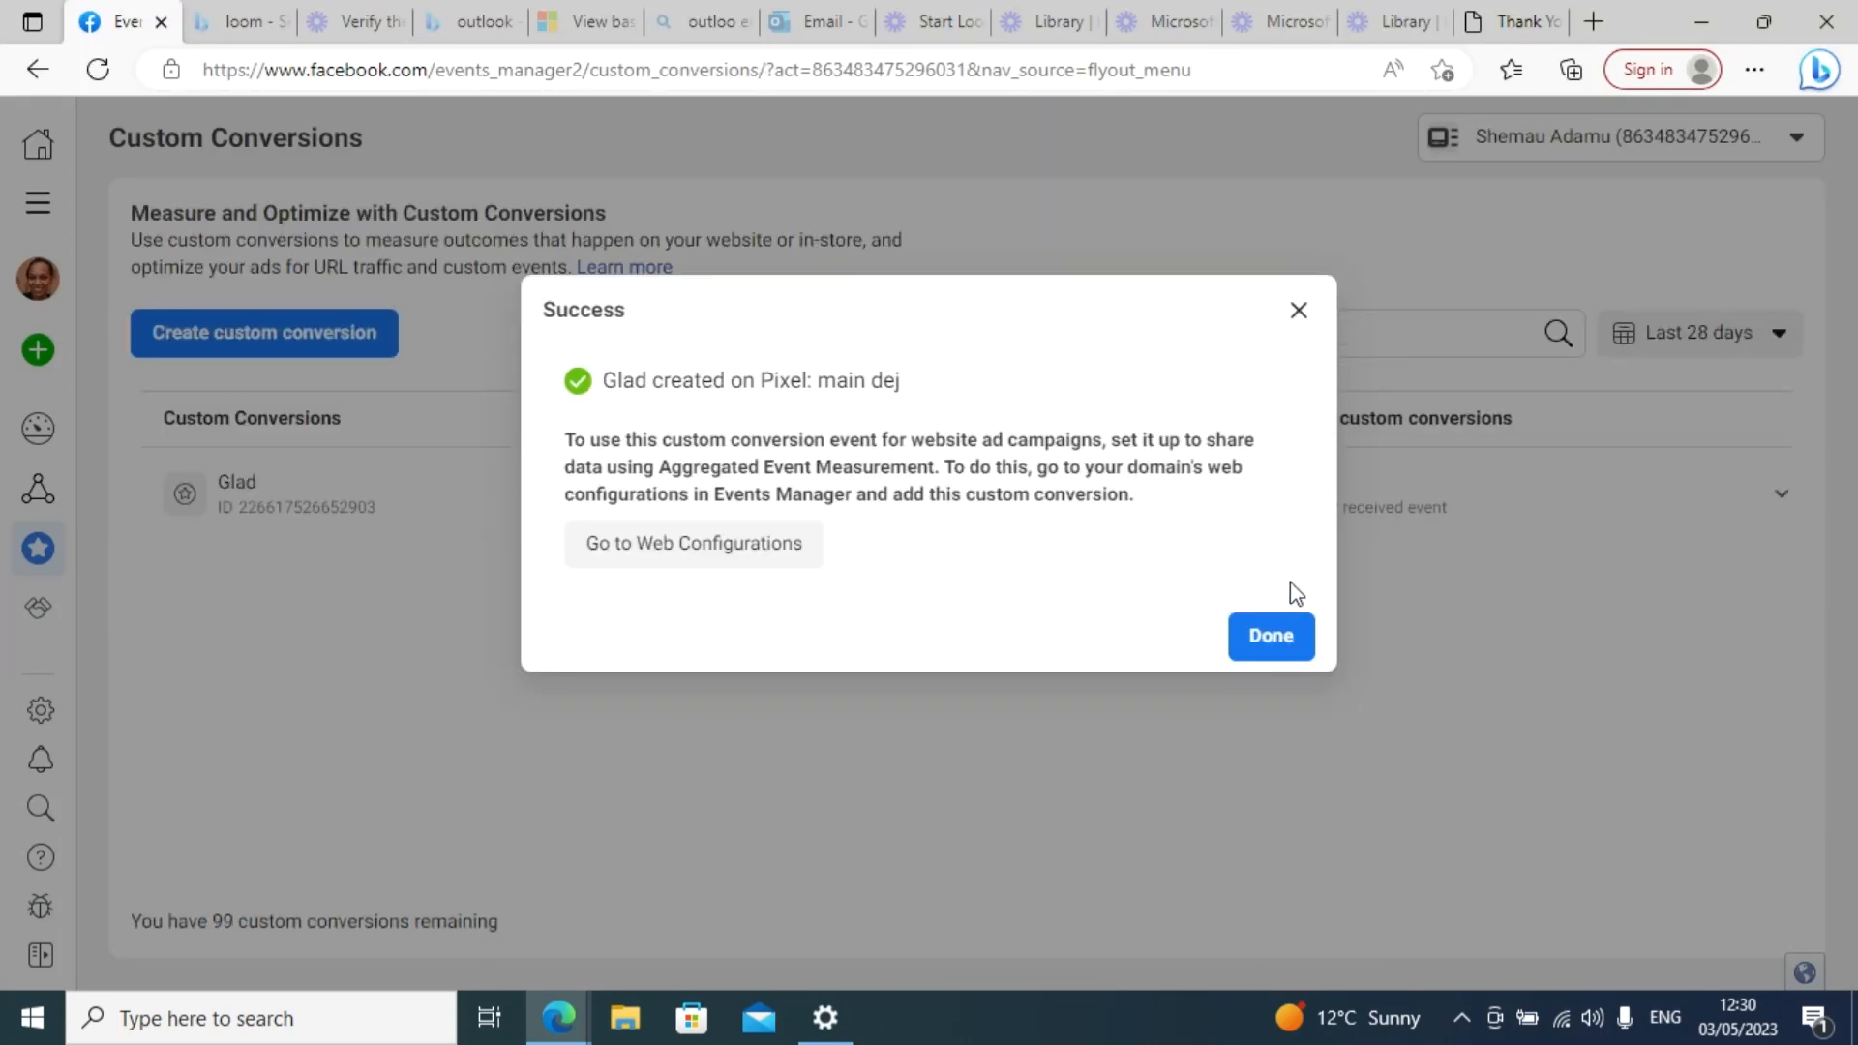
left_click(1273, 637)
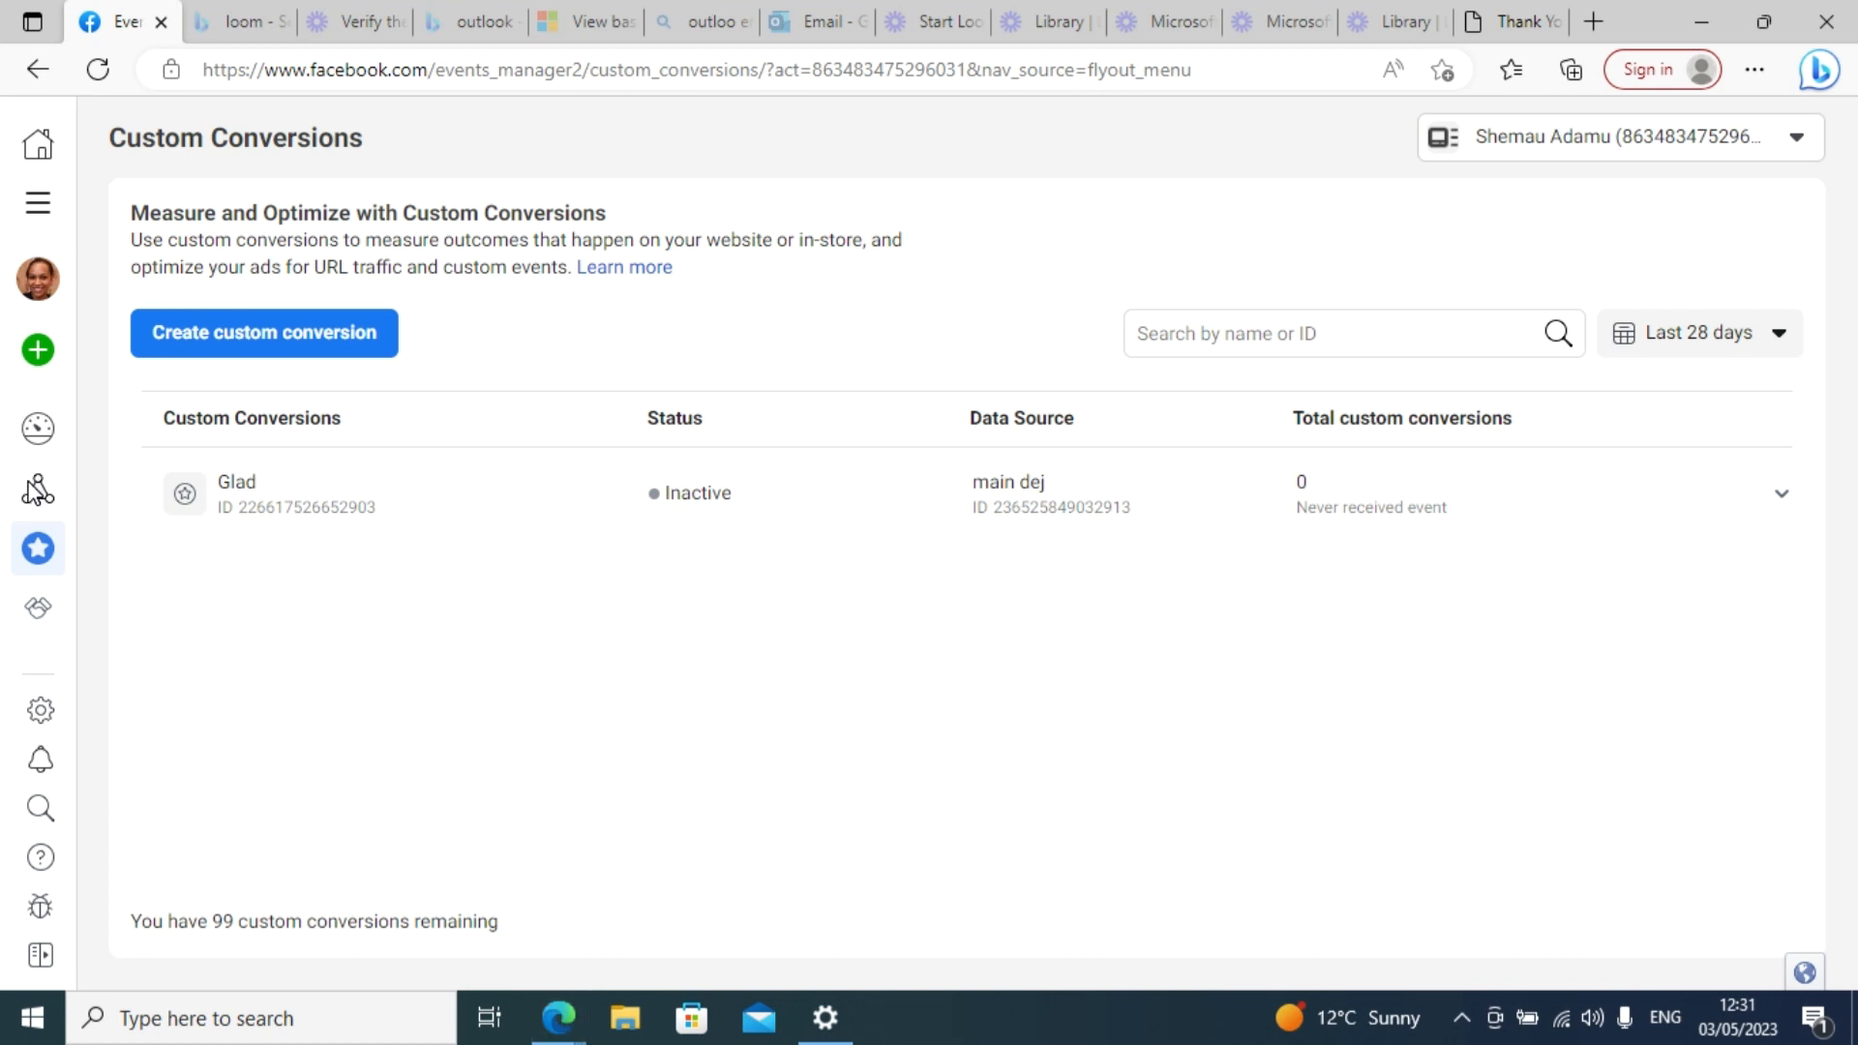
Step: View the thank-you page, return to Custom Conversions and reload the page to check the new conversion's status
key("alt+Tab")
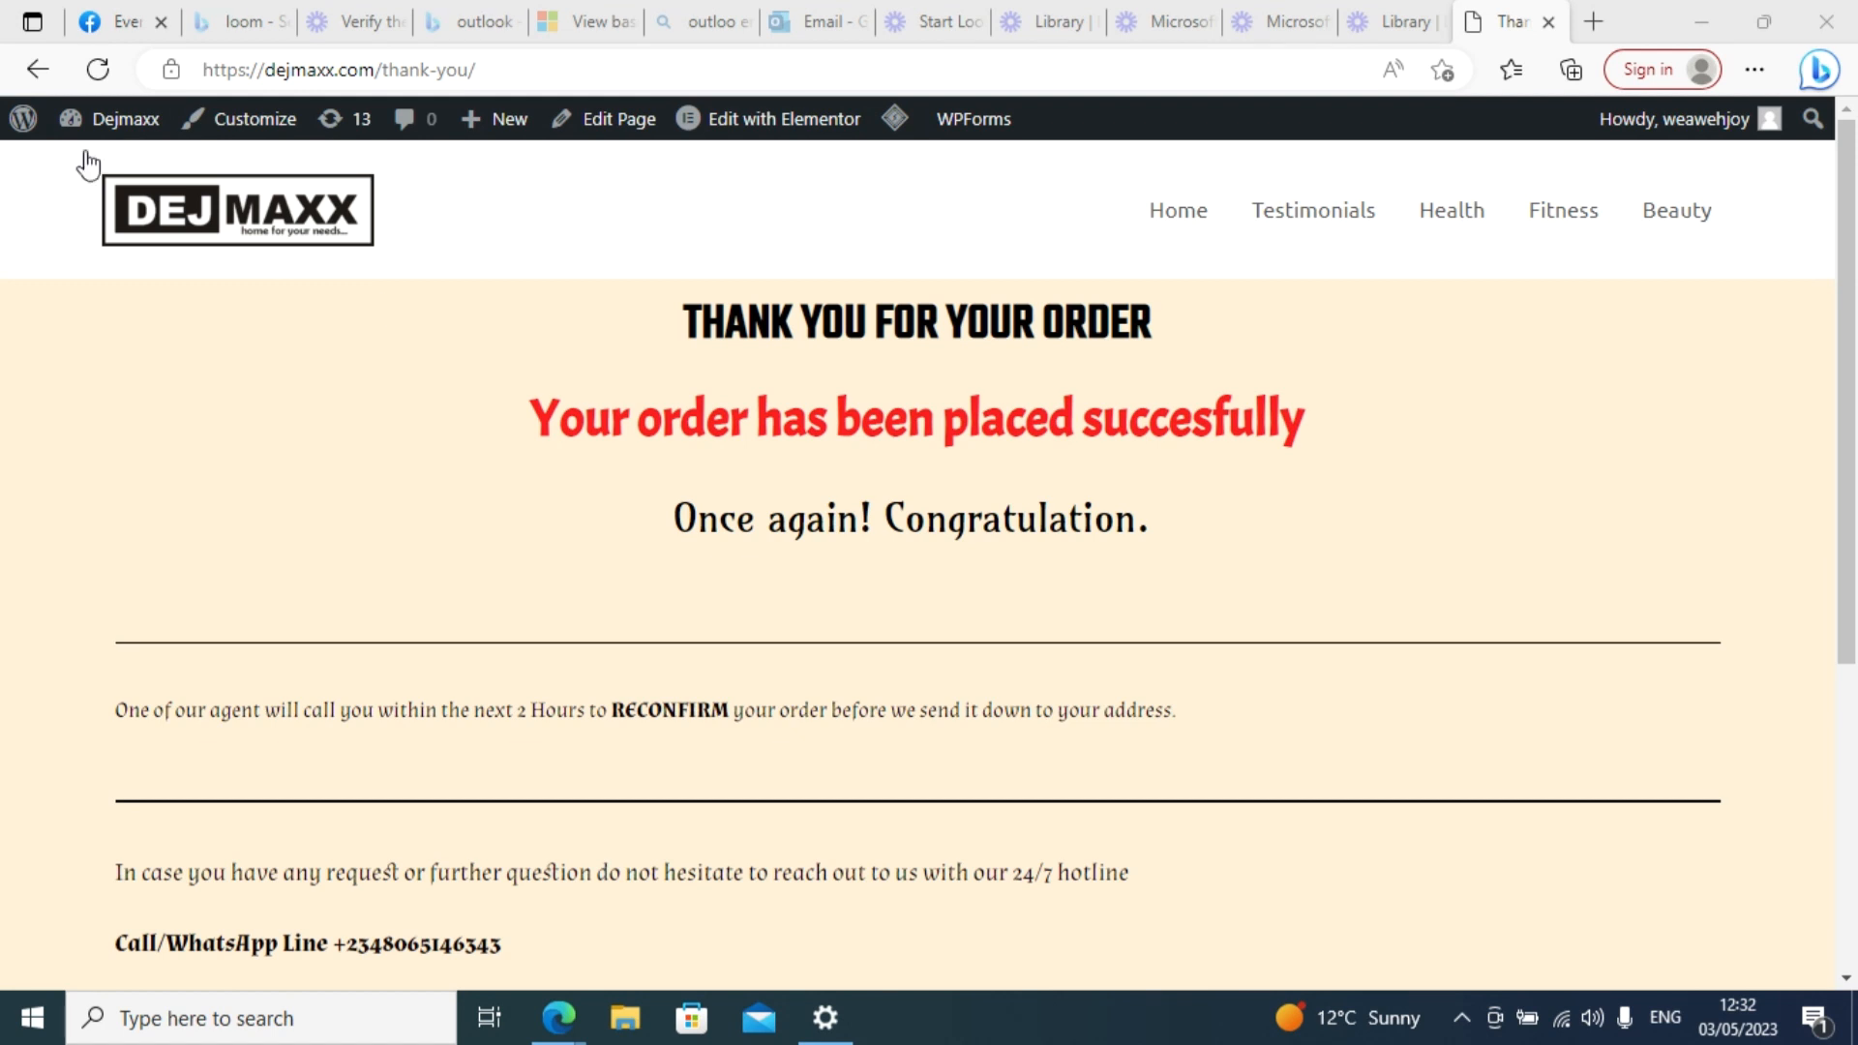
mouse_move(124, 29)
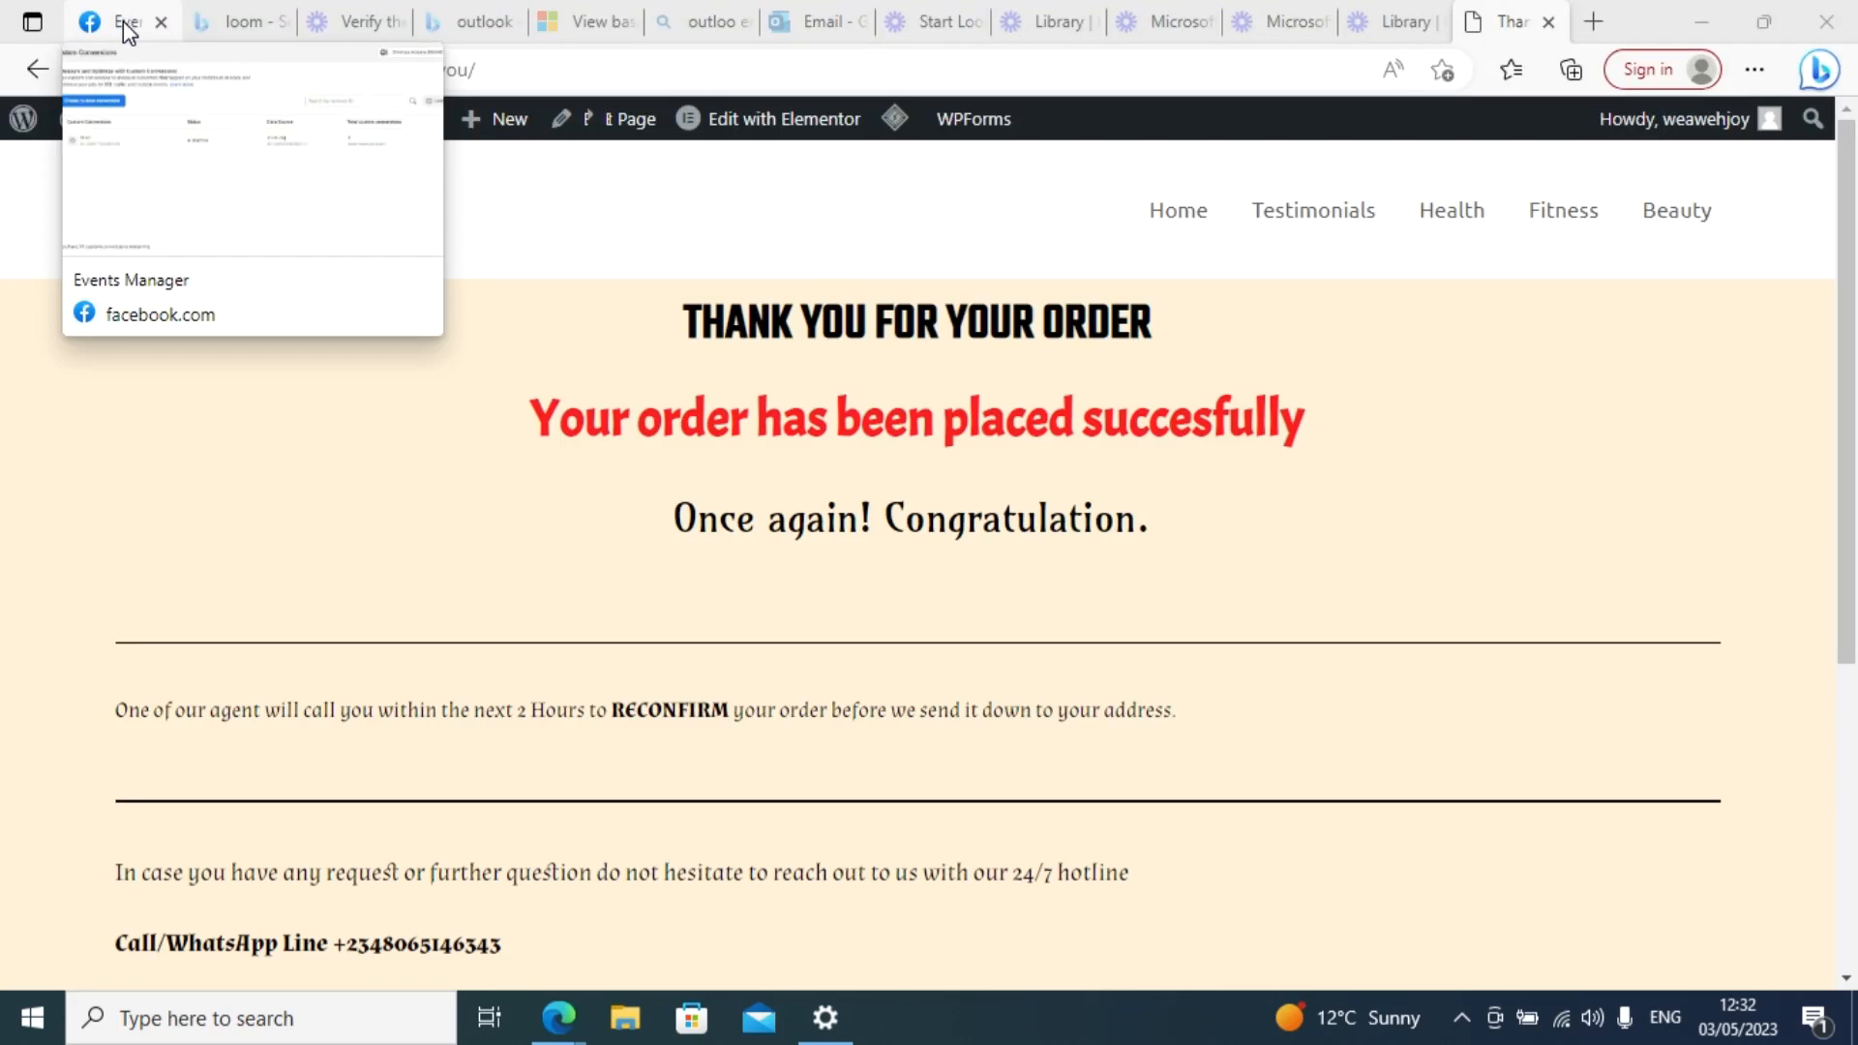
left_click(126, 29)
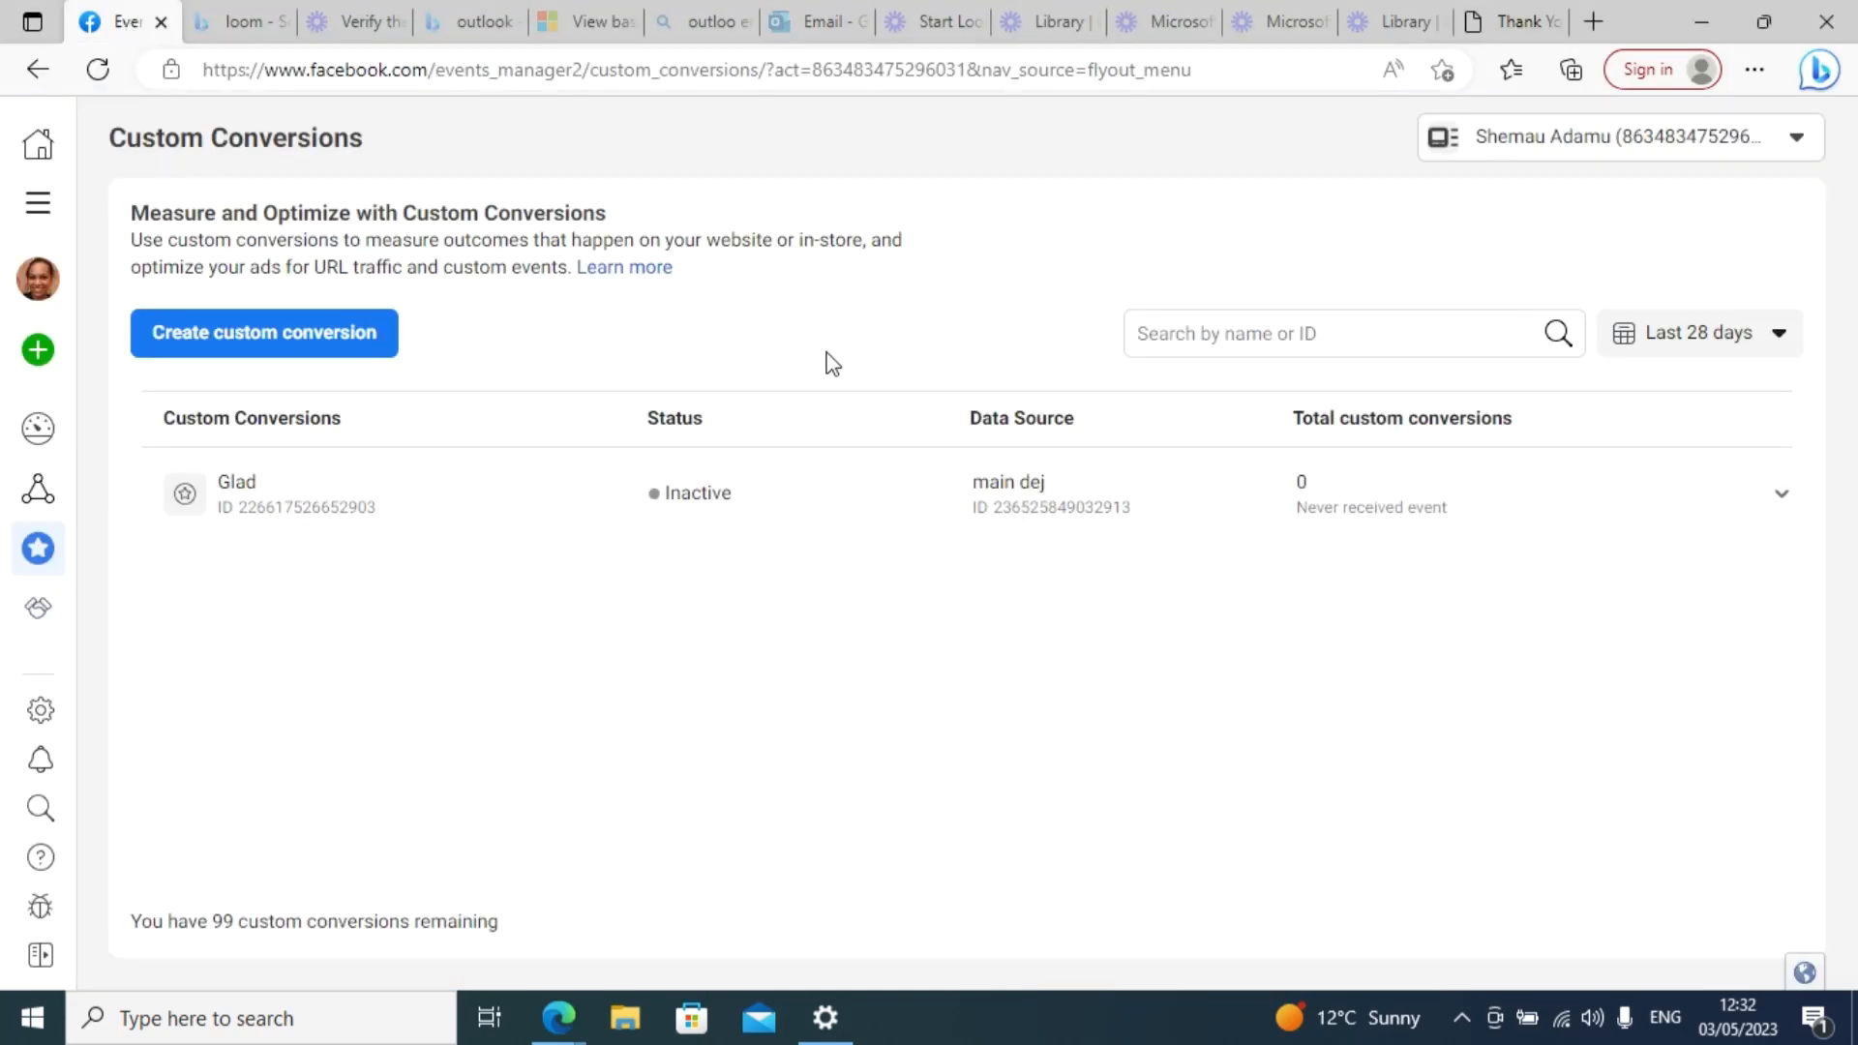
left_click(97, 73)
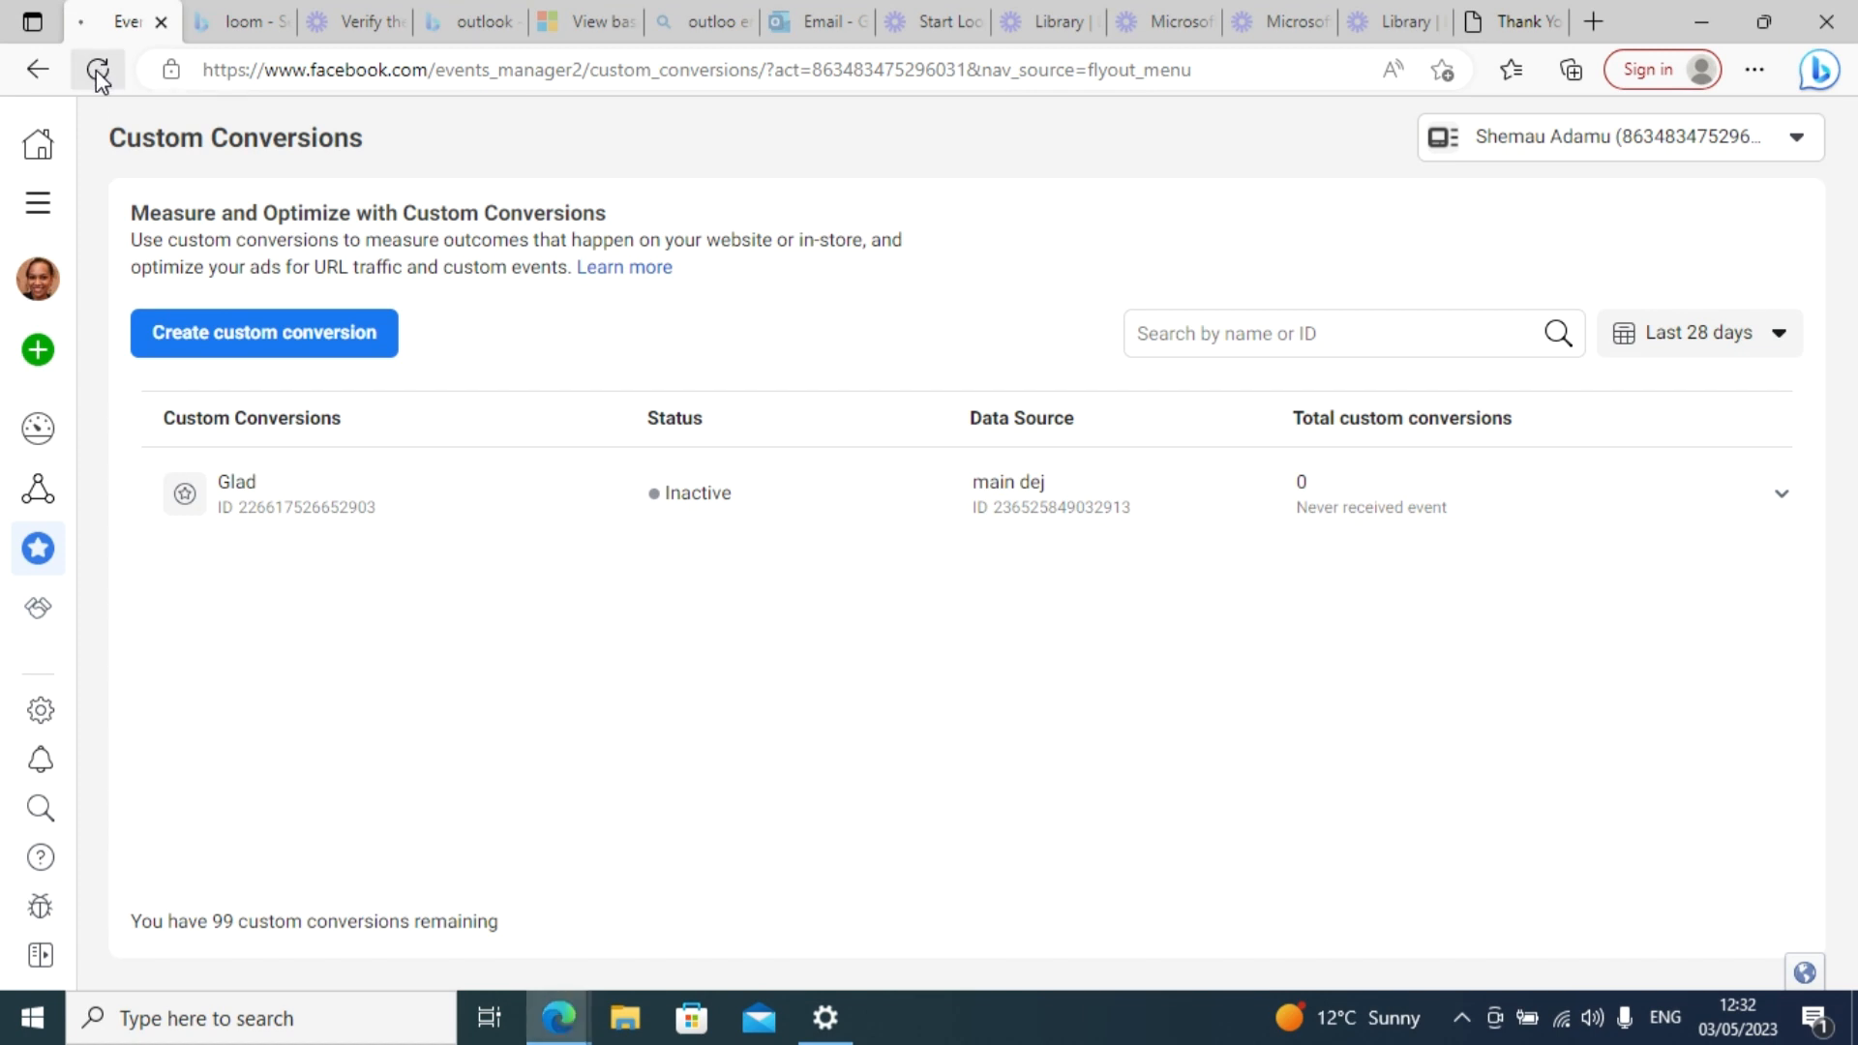